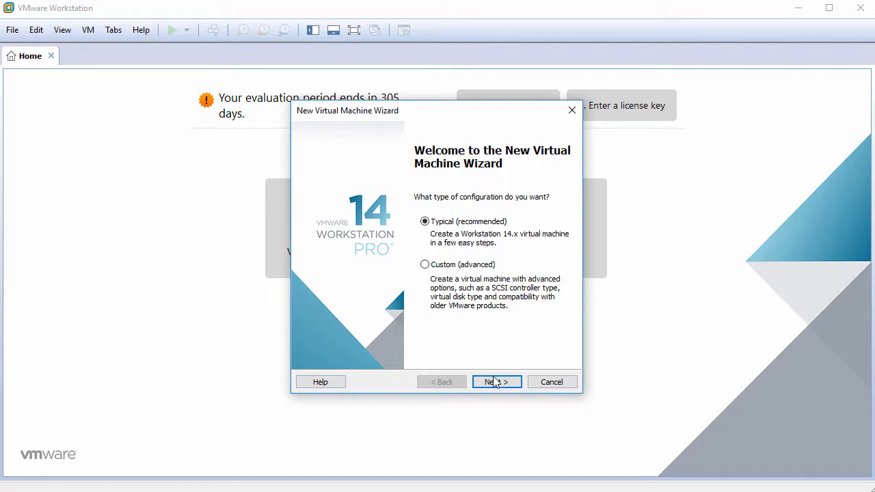
Continue with the Typical configuration and choose to install the operating system later
left_click(495, 382)
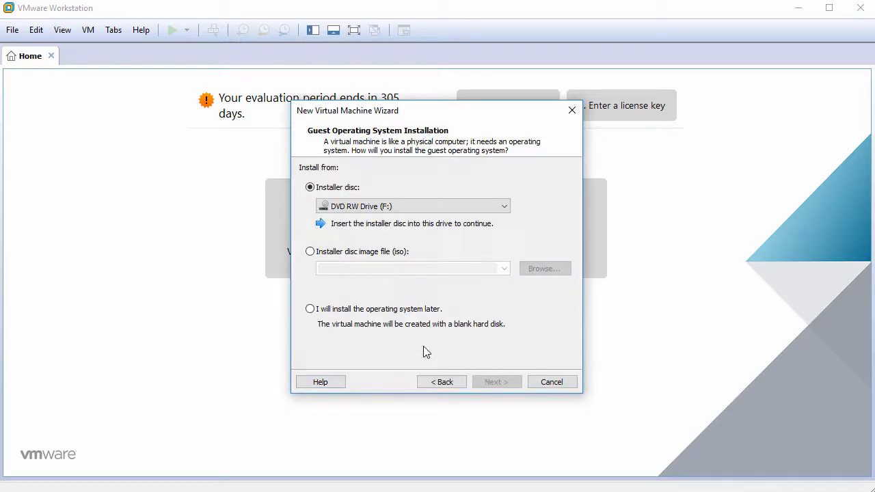
left_click(368, 310)
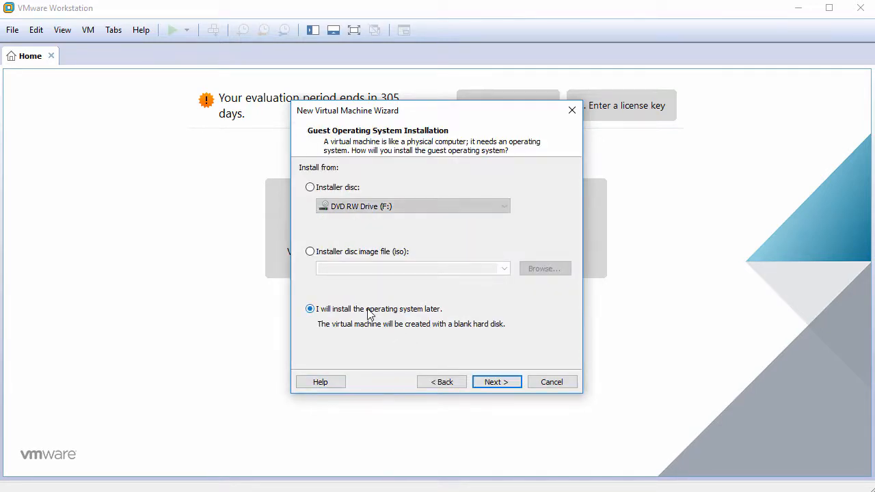
Set the guest operating system to Linux with Fedora 64-bit as the version
left_click(497, 383)
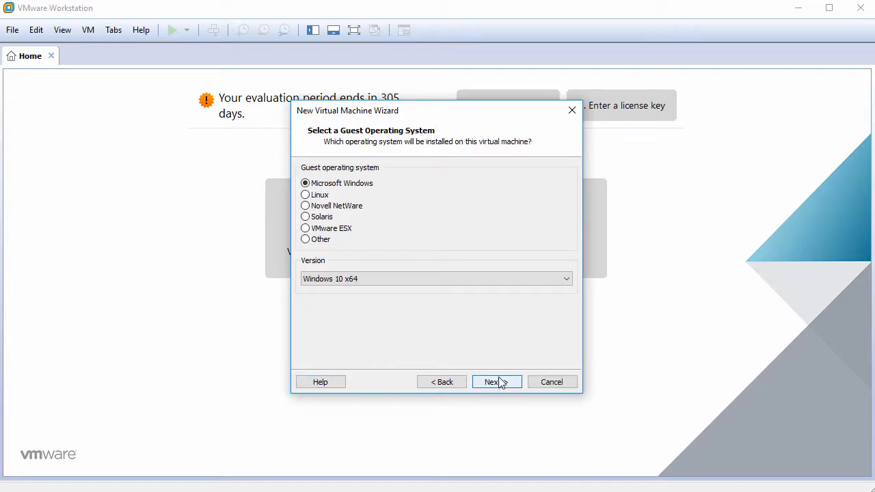
left_click(322, 196)
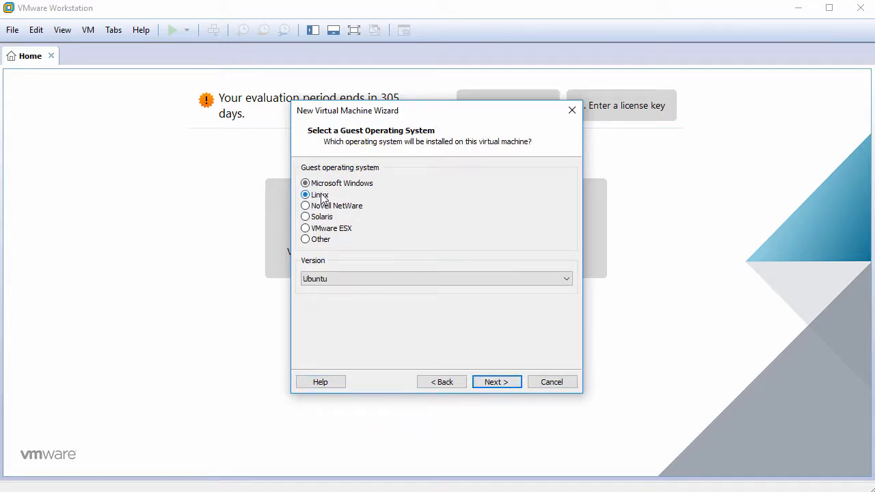
left_click(432, 278)
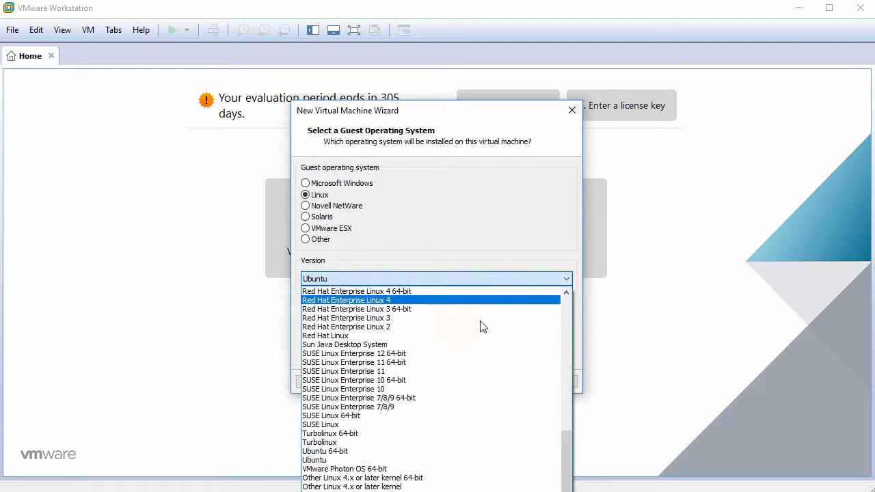
left_click_drag(565, 446, 561, 351)
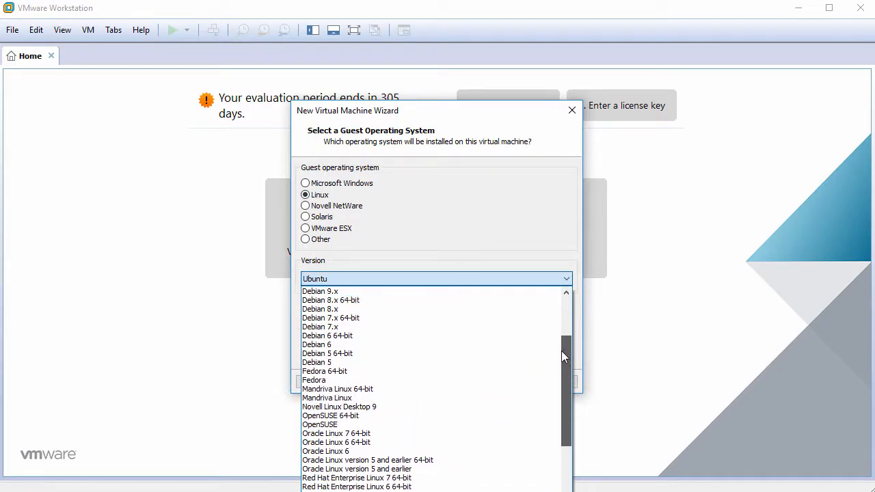
left_click(498, 371)
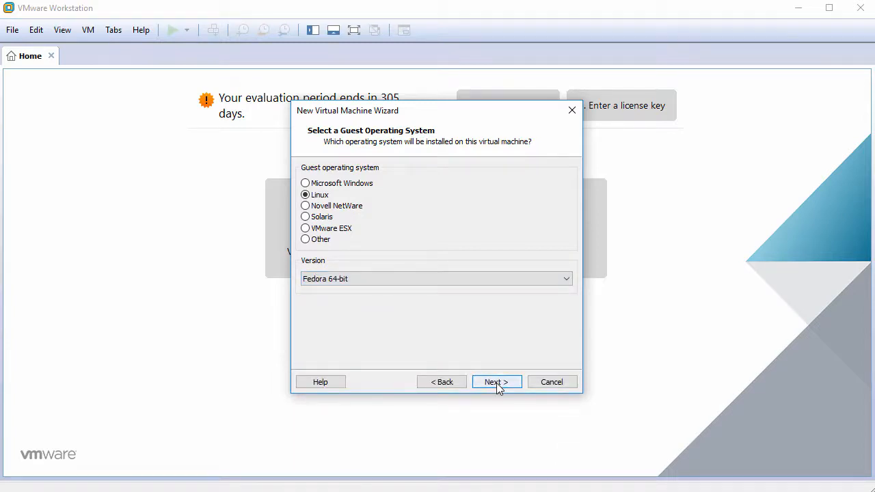
left_click(496, 382)
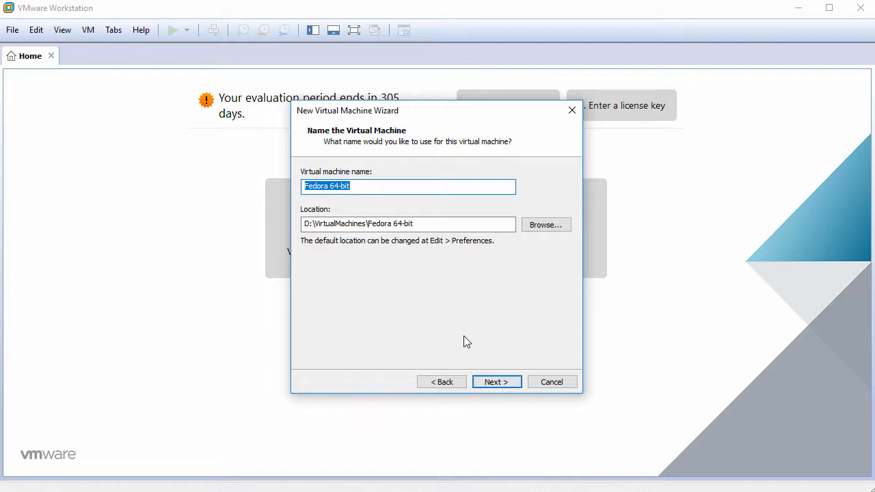
Name the VM Korora26 and give it a 60 GB disk stored as a single file
type("Korora2")
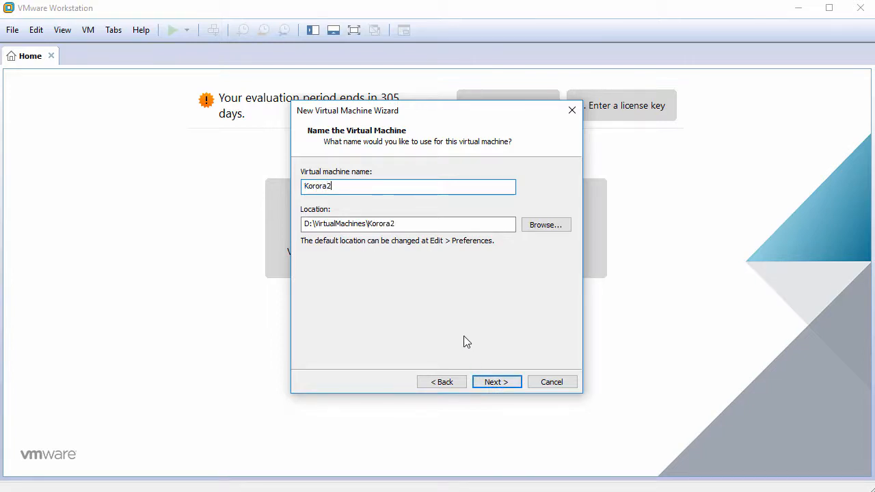
type("6")
left_click(497, 382)
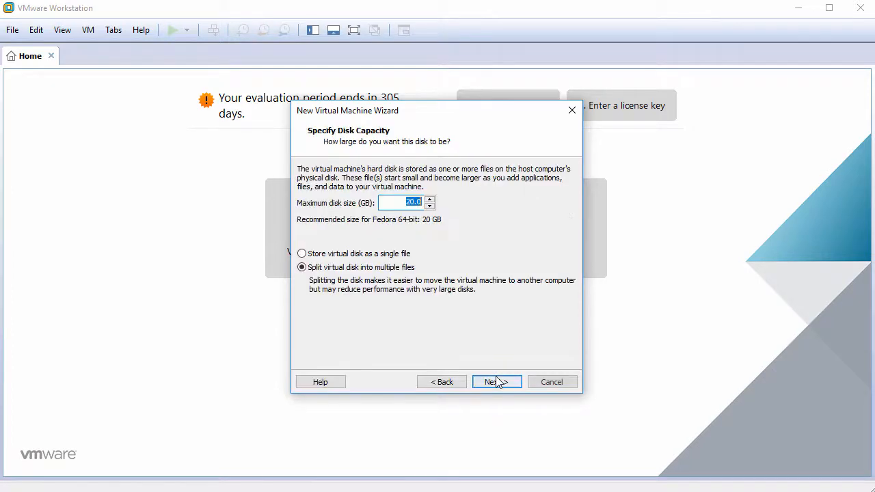
type("60")
left_click(368, 260)
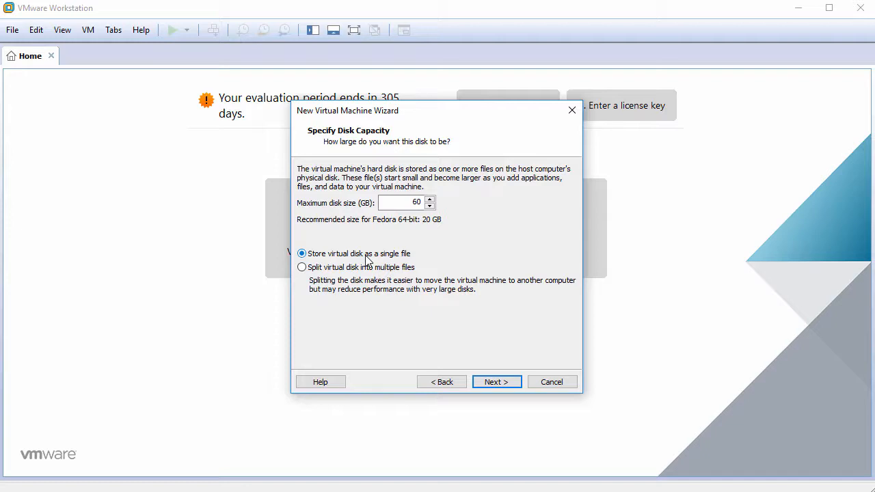
left_click(497, 382)
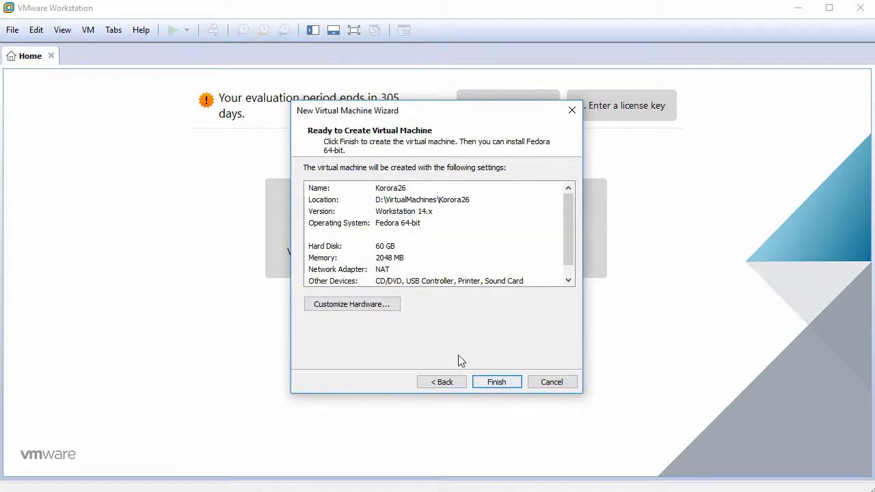
In the hardware settings, set 2 cores per processor and switch the CD/DVD drive to an ISO image
left_click(362, 305)
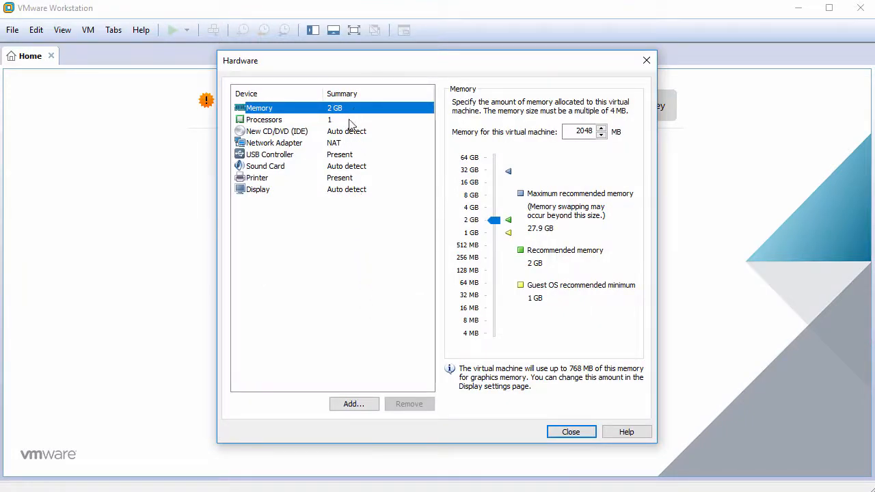
left_click(352, 121)
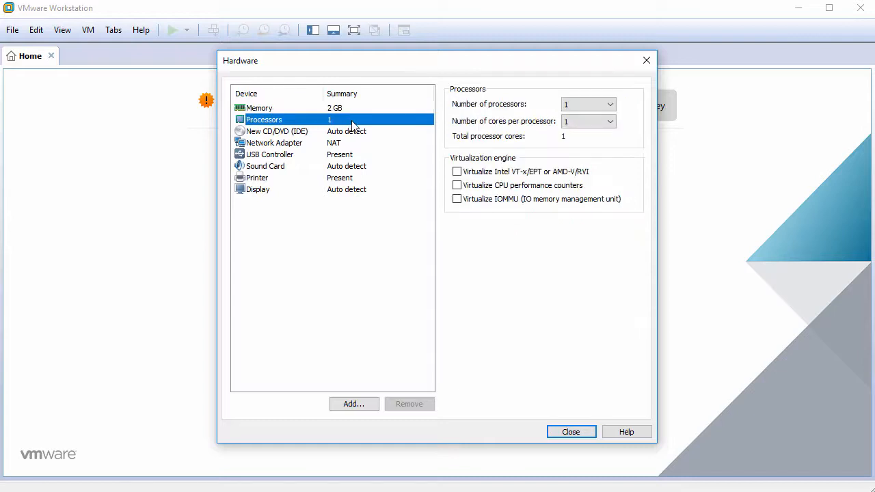
left_click(585, 122)
left_click(583, 142)
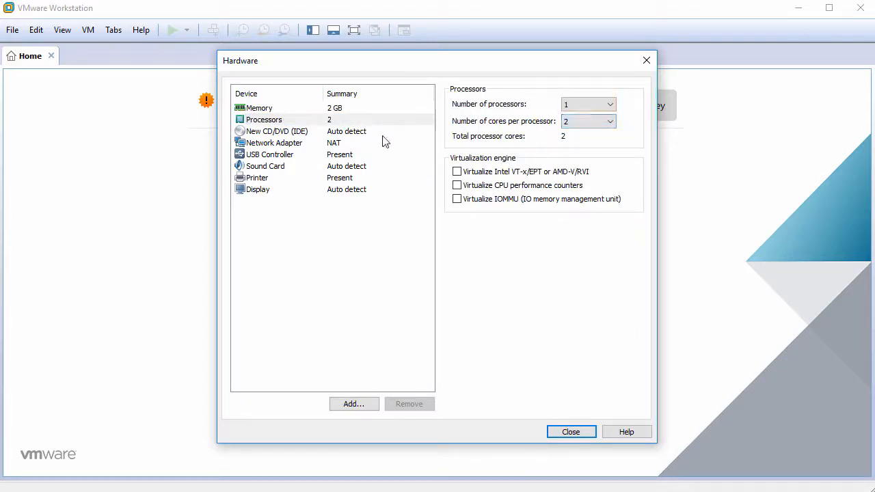
left_click(361, 134)
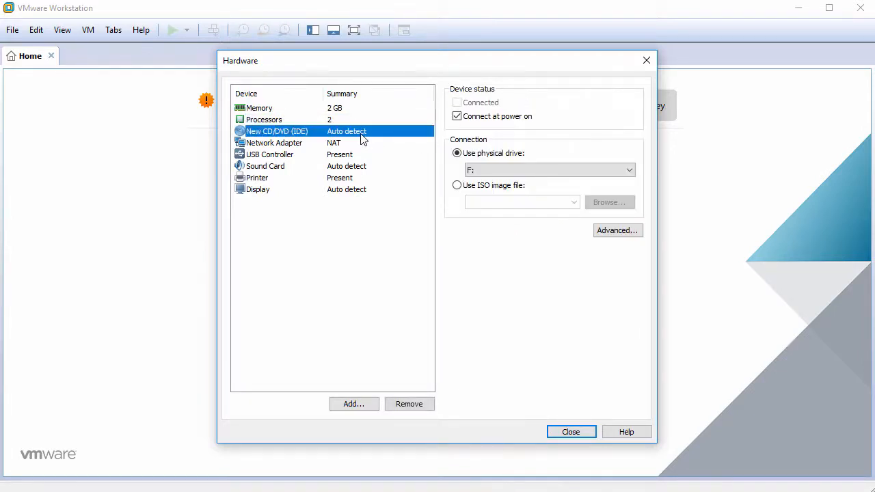
left_click(480, 187)
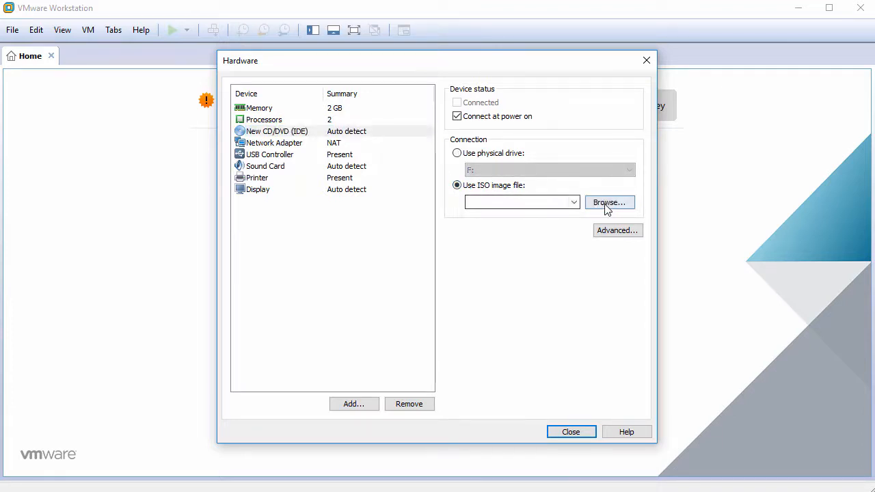
Load korora-live-gnome-26-x86_64.iso as the CD/DVD image
left_click(607, 202)
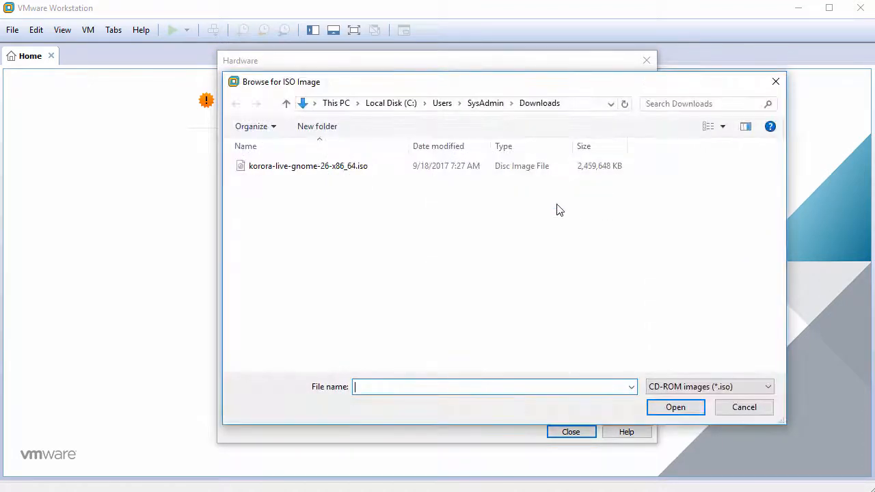
left_click(371, 173)
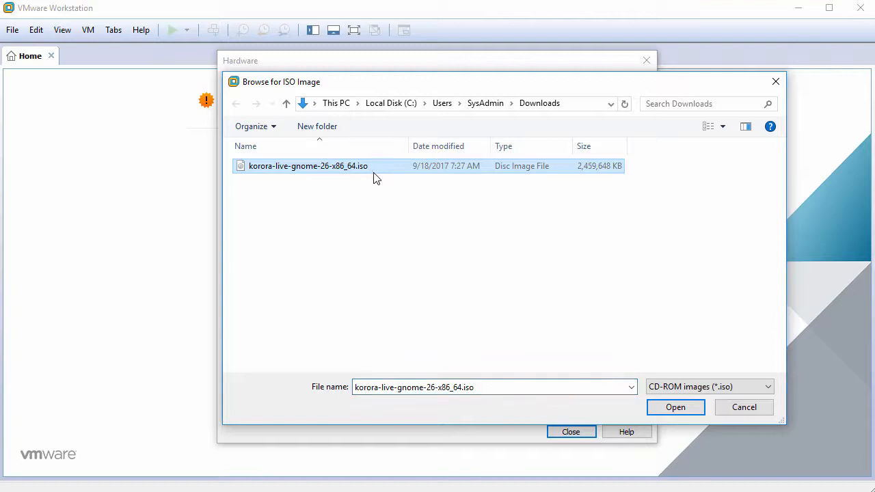
left_click(672, 408)
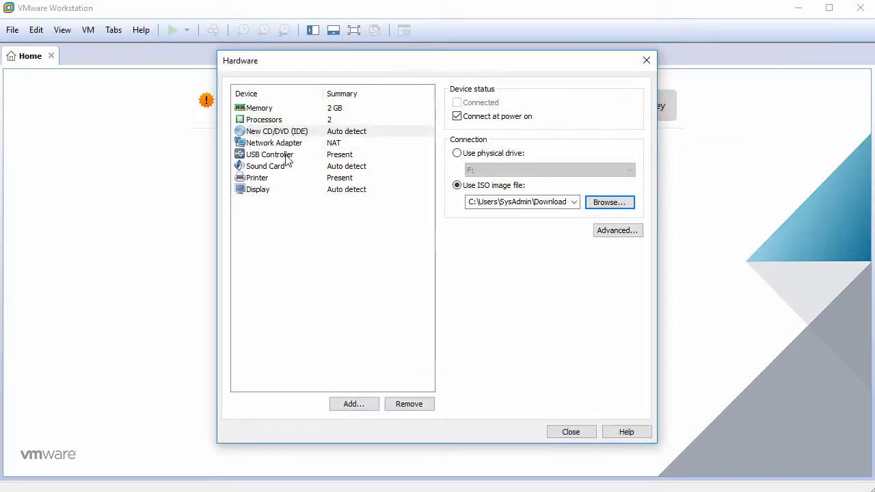
Remove the USB controller, sound card and printer from the VM hardware
left_click(287, 157)
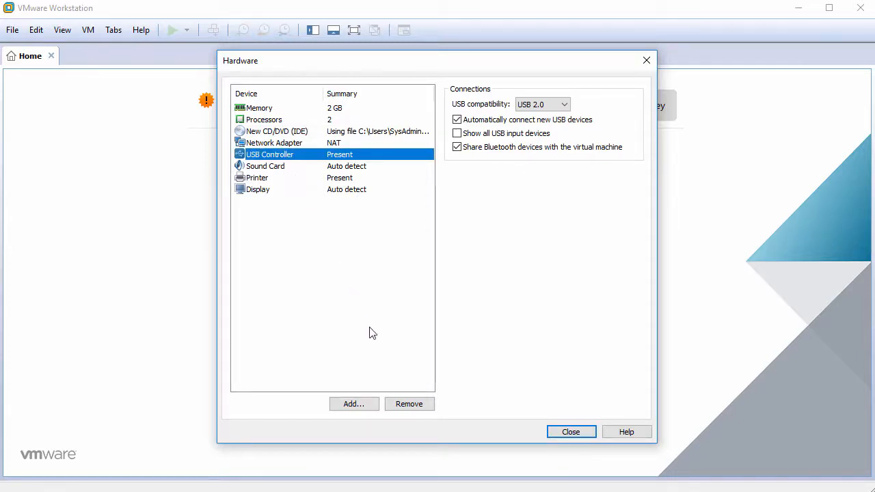
left_click(405, 404)
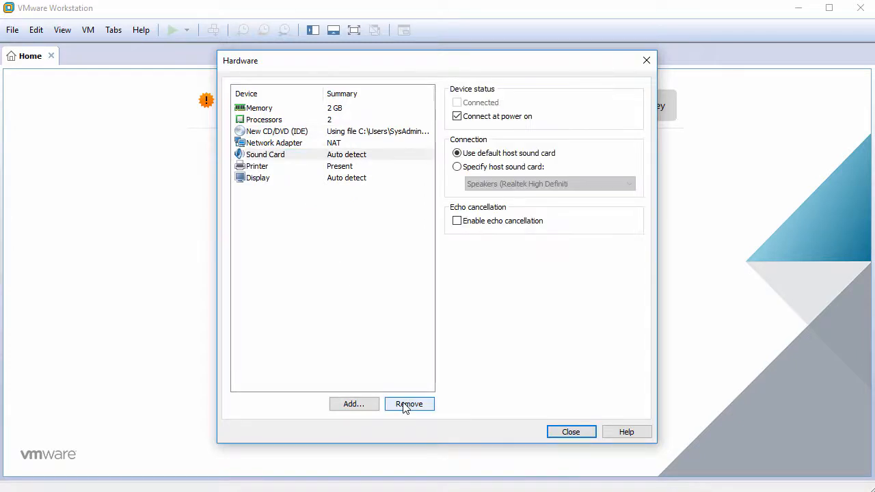
left_click(406, 404)
left_click(405, 404)
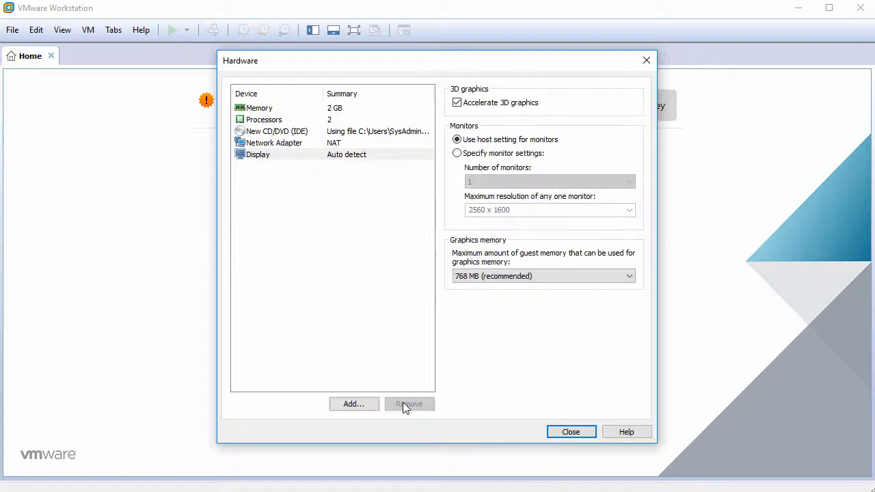
Disable 3D graphics acceleration and finish creating the virtual machine
left_click(367, 156)
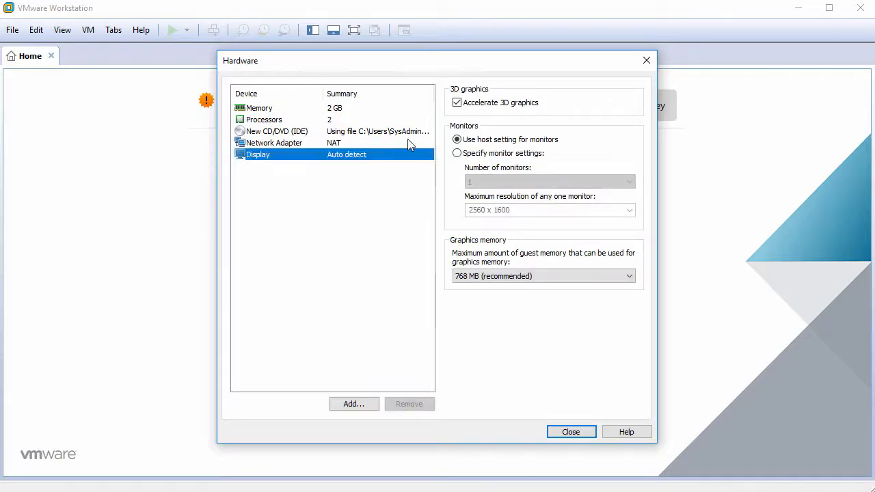
left_click(456, 102)
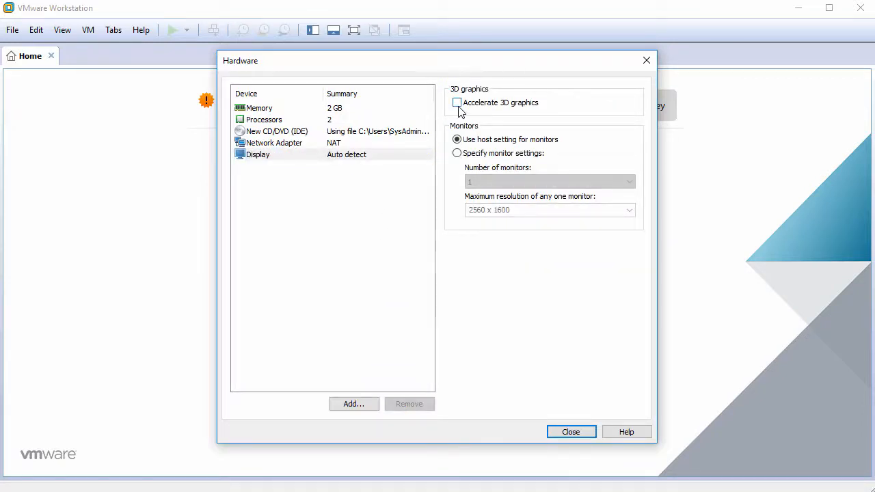
left_click(571, 432)
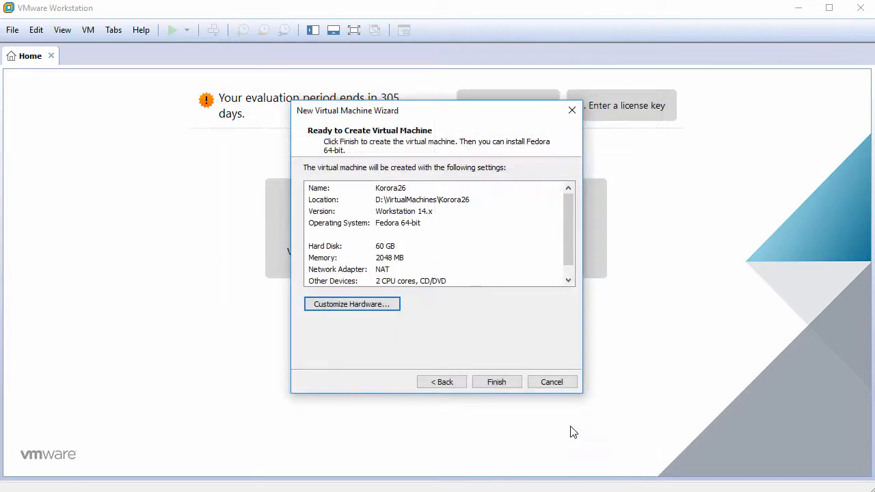
left_click(497, 382)
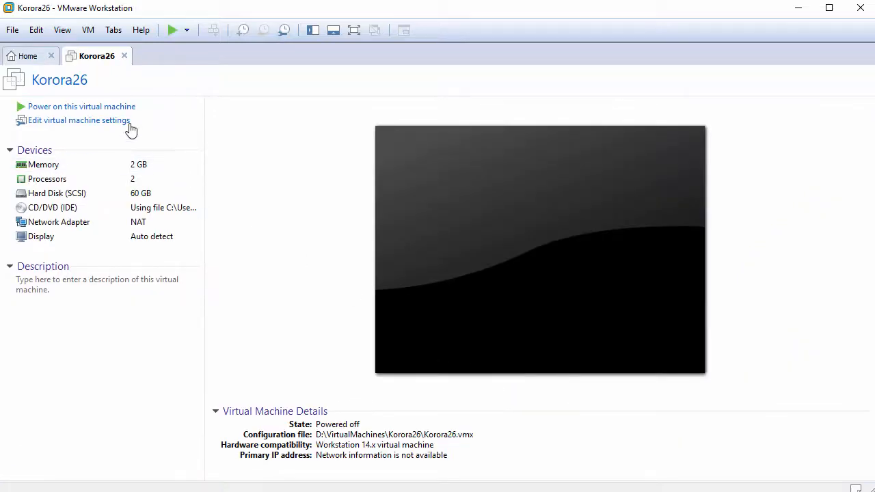
Power on the Korora26 VM and dismiss the installation hint bar
left_click(106, 110)
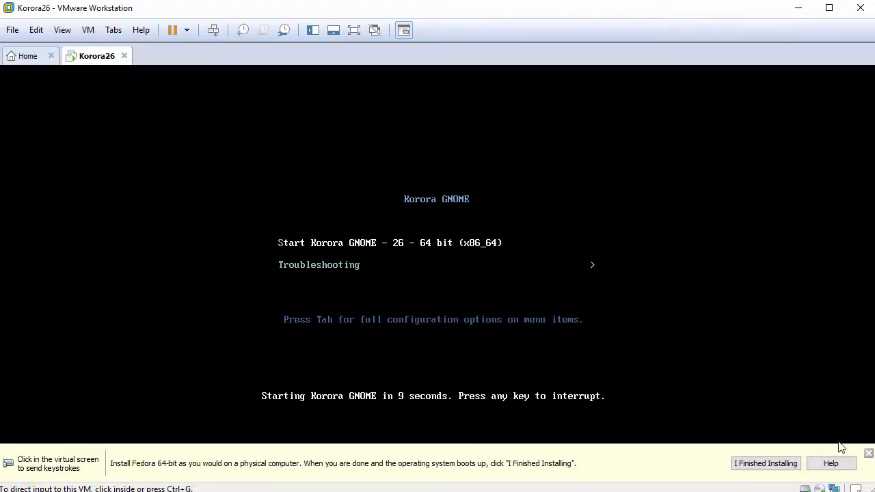
left_click(869, 453)
Capture input in the VM and launch Install Korora from the Welcome screen
left_click(572, 351)
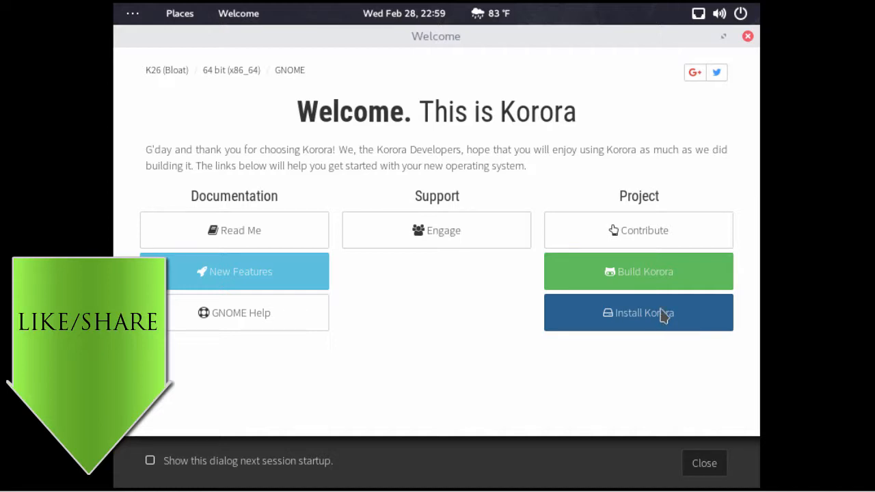
left_click(663, 316)
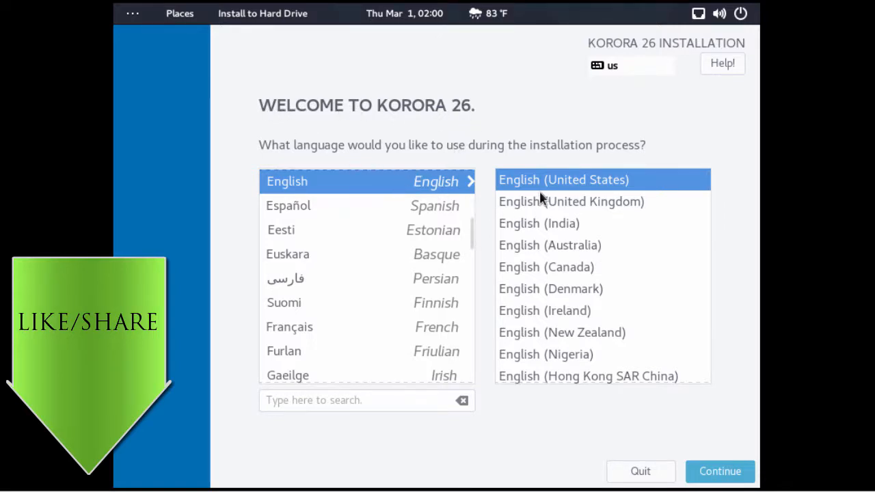
Keep English, browse the keyboard layout list without adding any, leaving English (US)
left_click(714, 481)
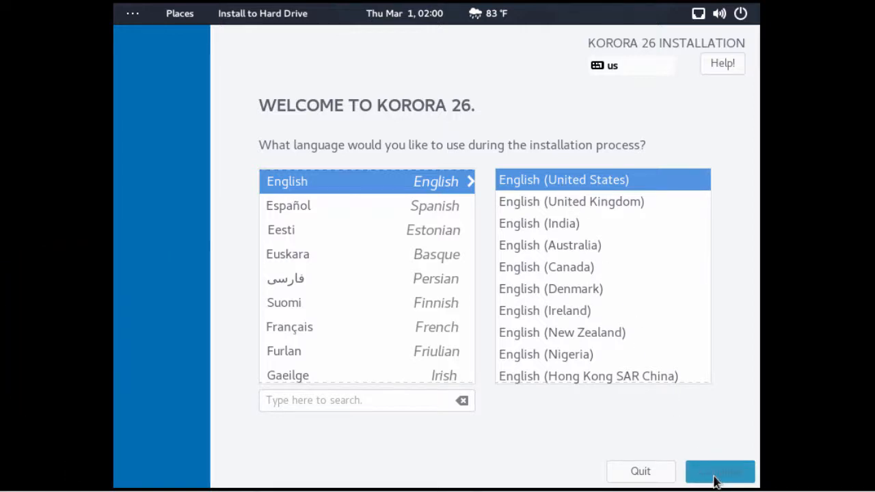
left_click(317, 158)
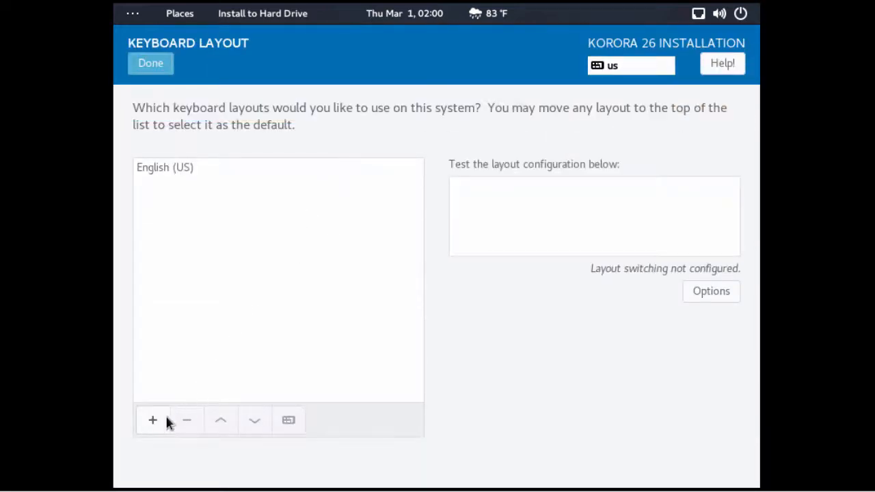
left_click(153, 420)
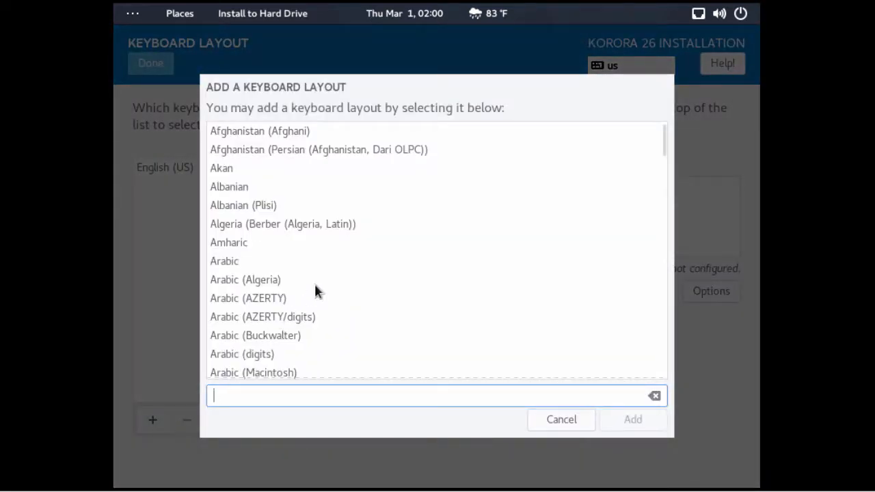
scroll(661, 145, "down", 5)
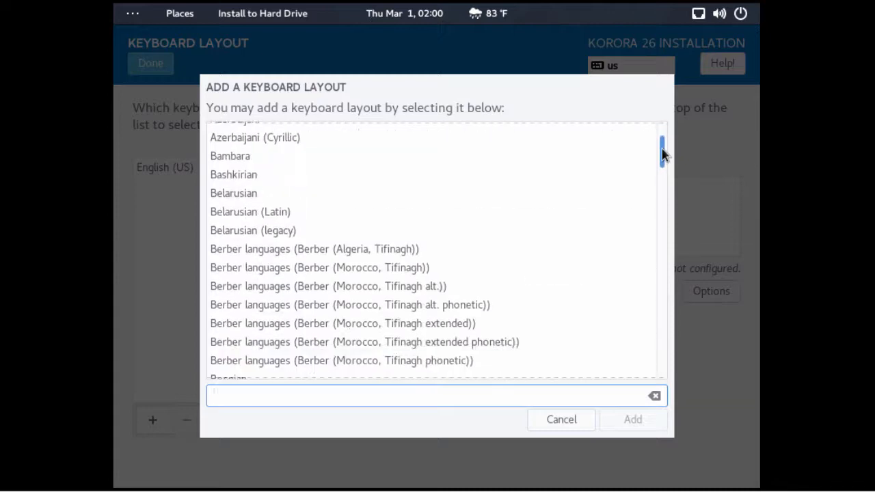
scroll(661, 145, "up", 4)
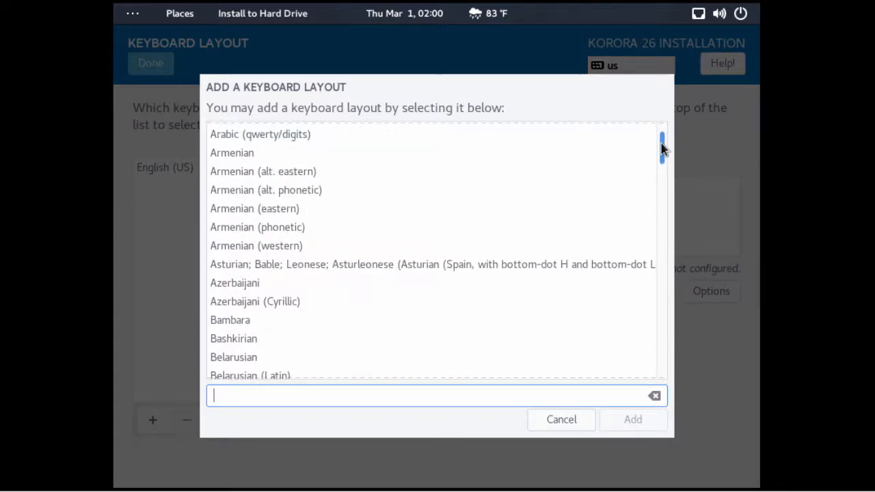
left_click(566, 428)
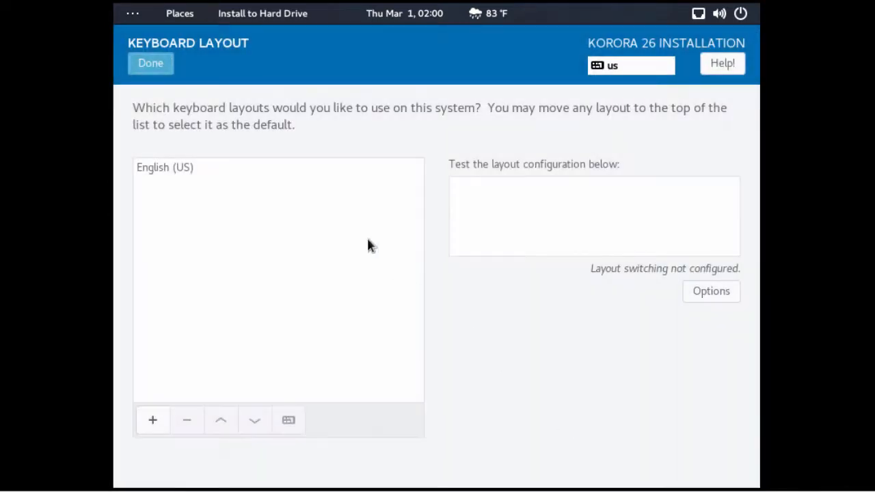
left_click(164, 68)
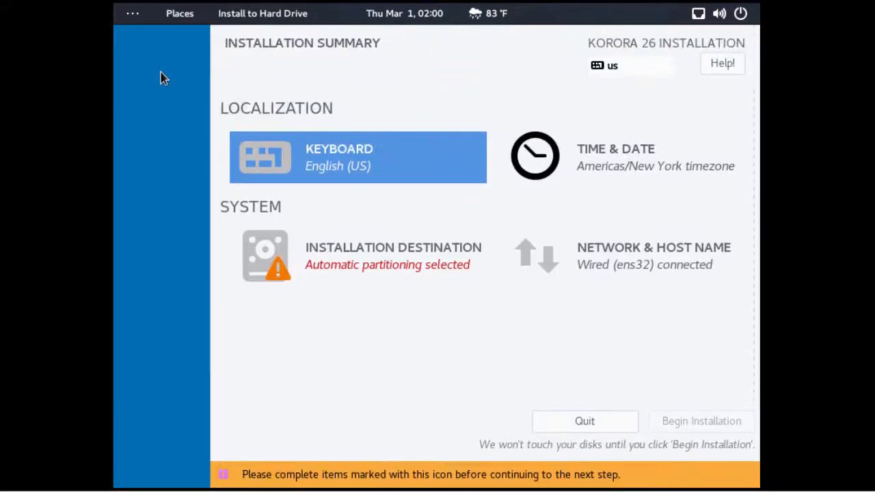
Confirm the New York timezone and automatic partitioning of the 60 GiB disk
left_click(651, 170)
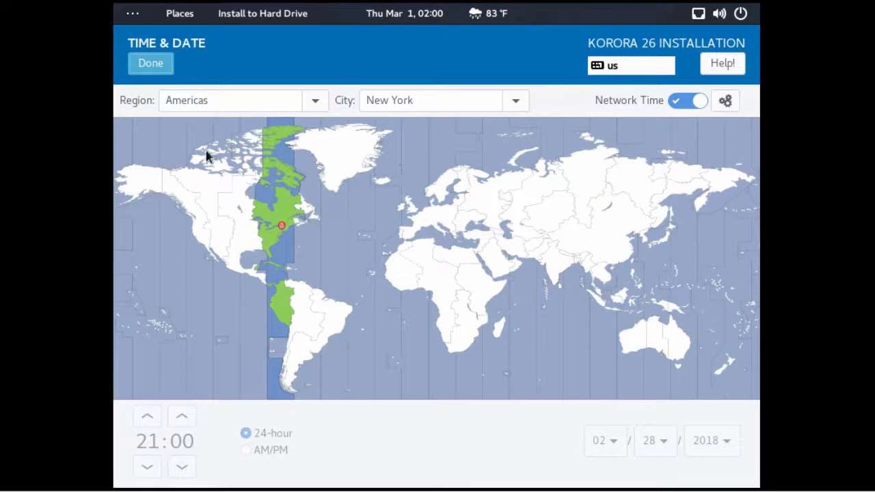
left_click(151, 63)
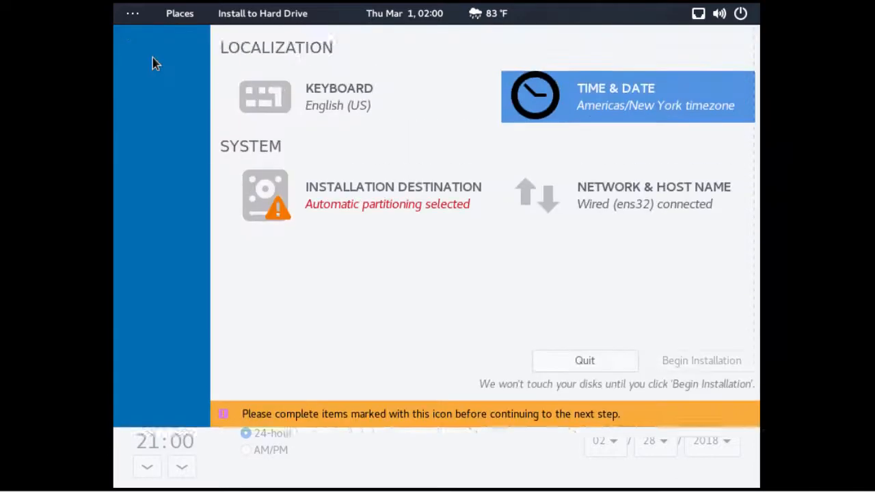
left_click(389, 262)
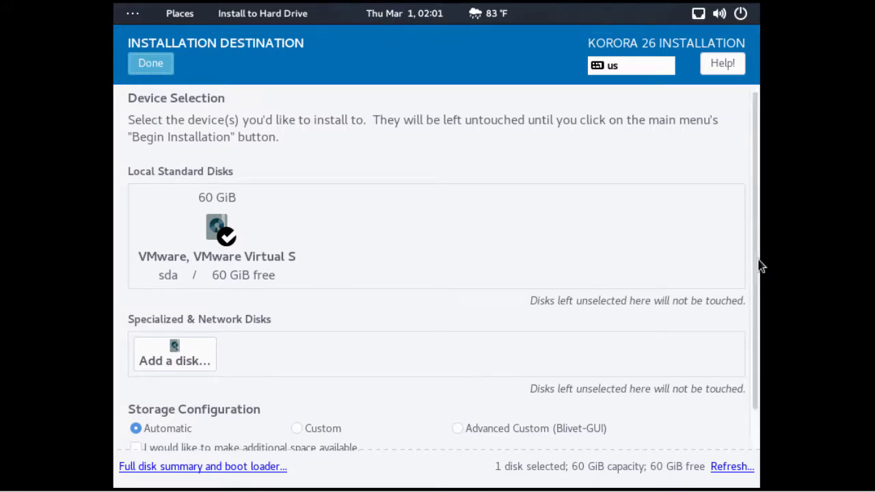
left_click_drag(757, 271, 750, 332)
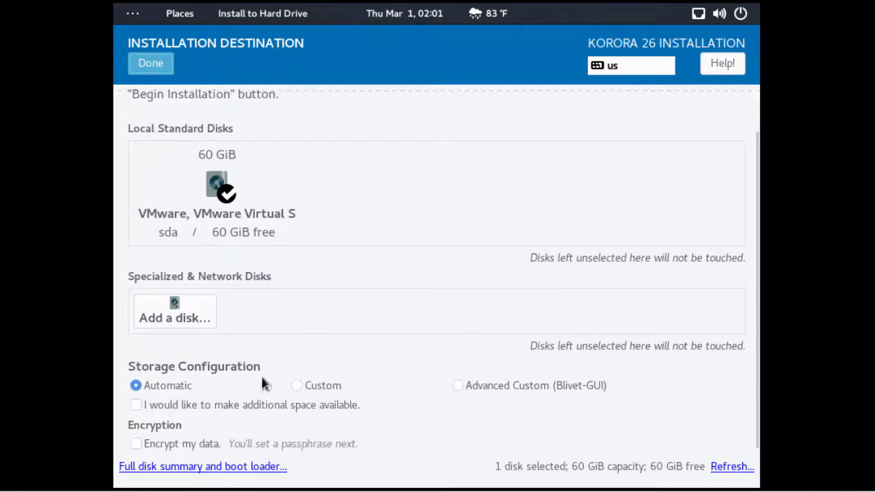
left_click(142, 386)
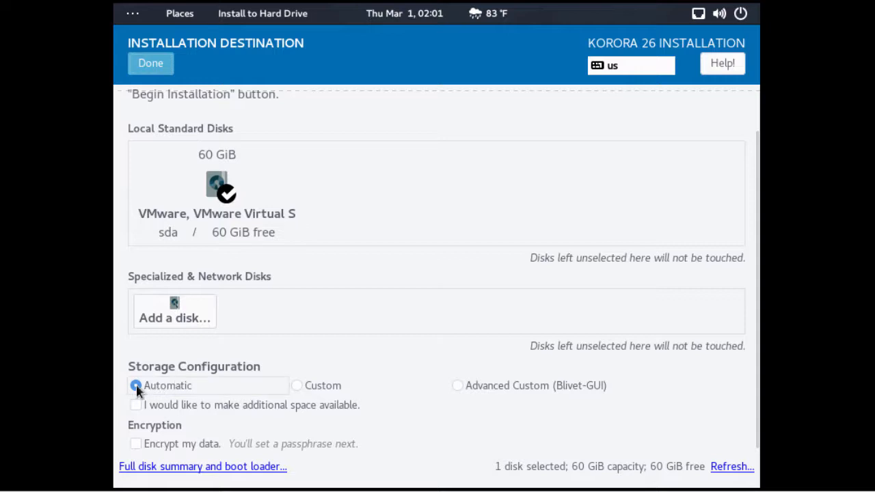
left_click(171, 66)
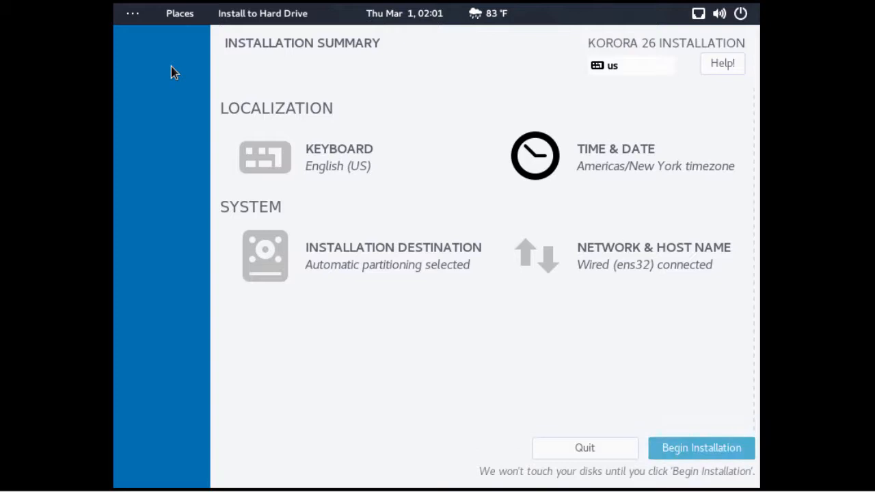
Replace the host name with korora26.lab.local, apply it, and return to the summary
left_click(631, 267)
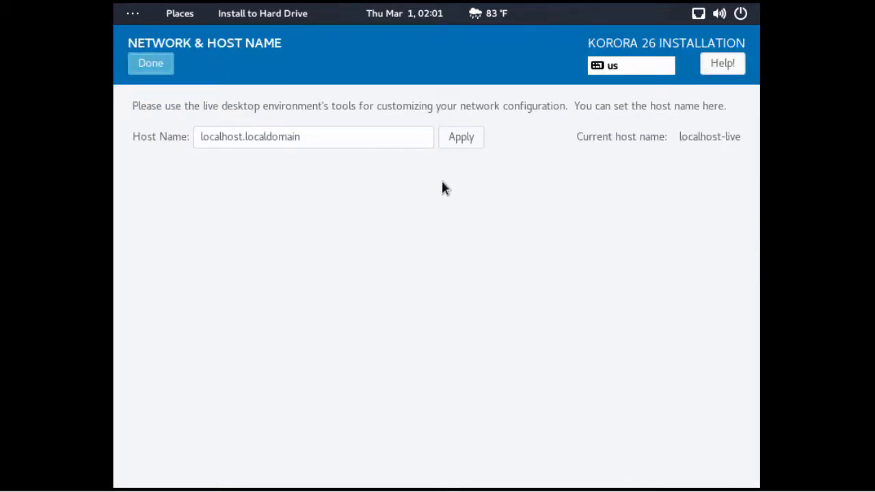
left_click_drag(307, 136, 201, 121)
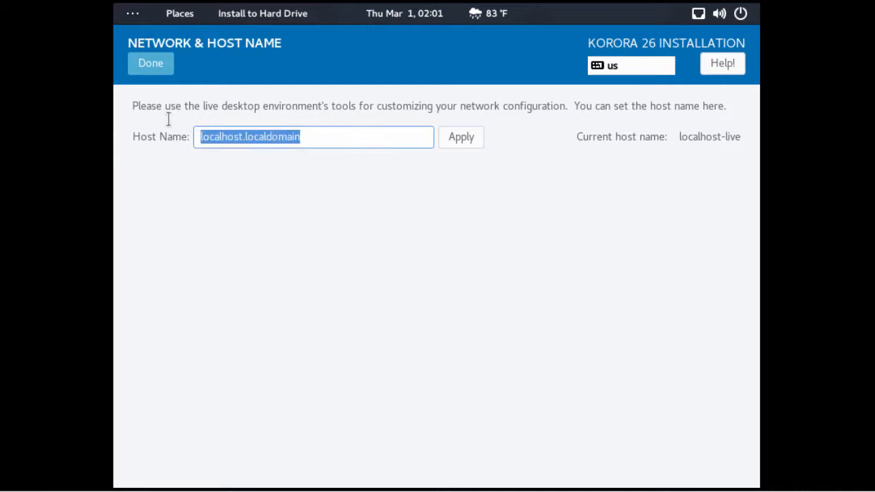
type("korora")
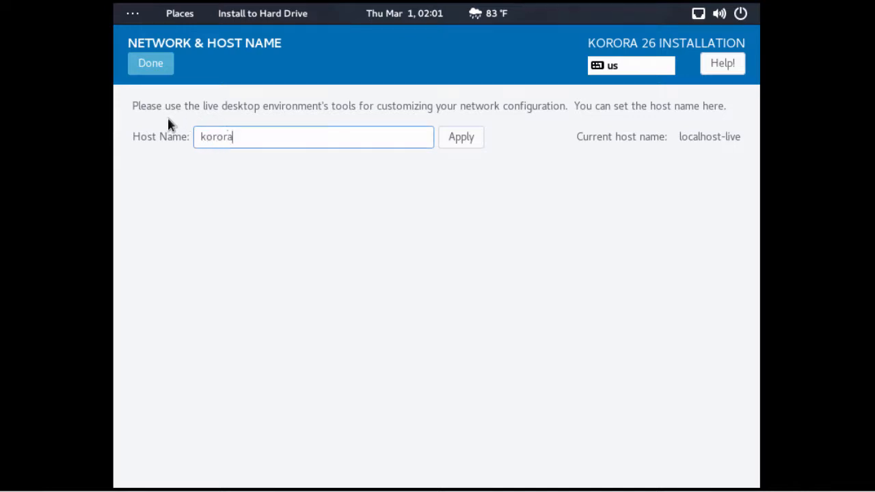
type("26.lab.local")
left_click(464, 140)
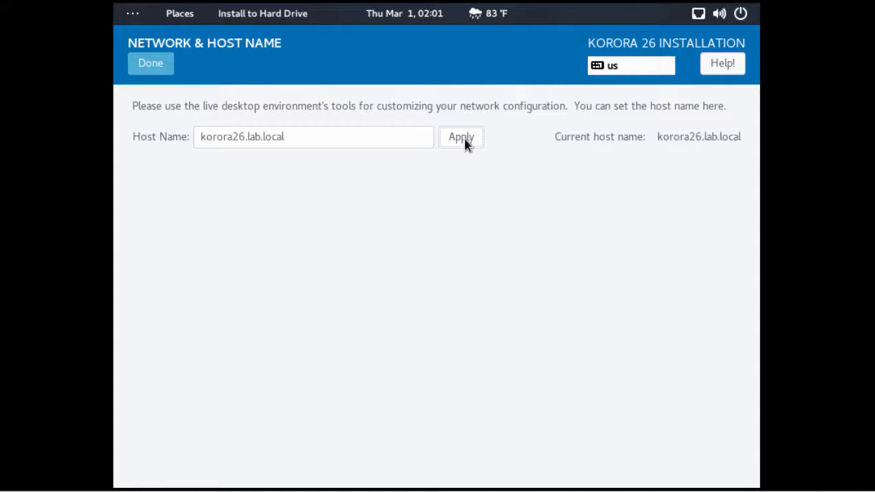
left_click(163, 74)
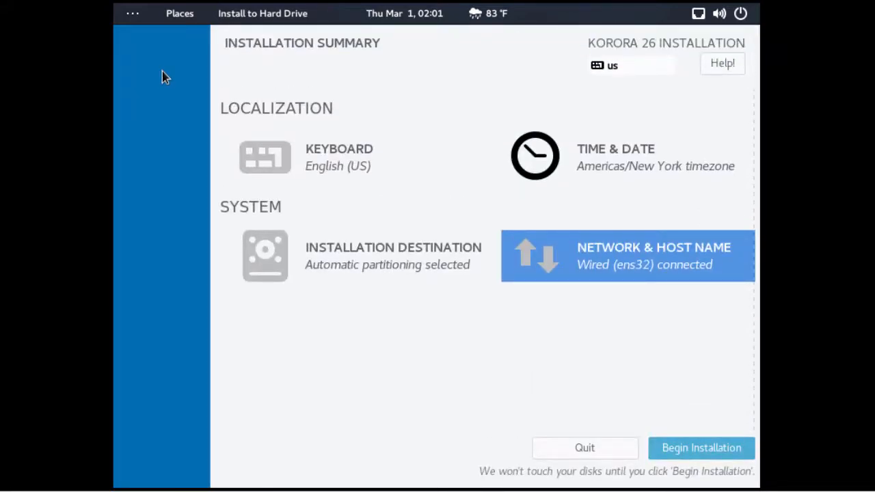
Begin the Korora installation and set and confirm the root password
left_click(698, 448)
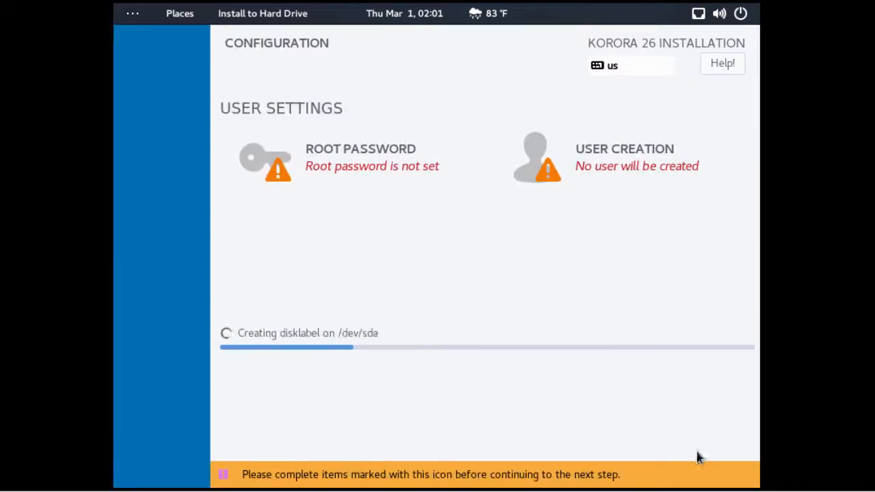
left_click(380, 166)
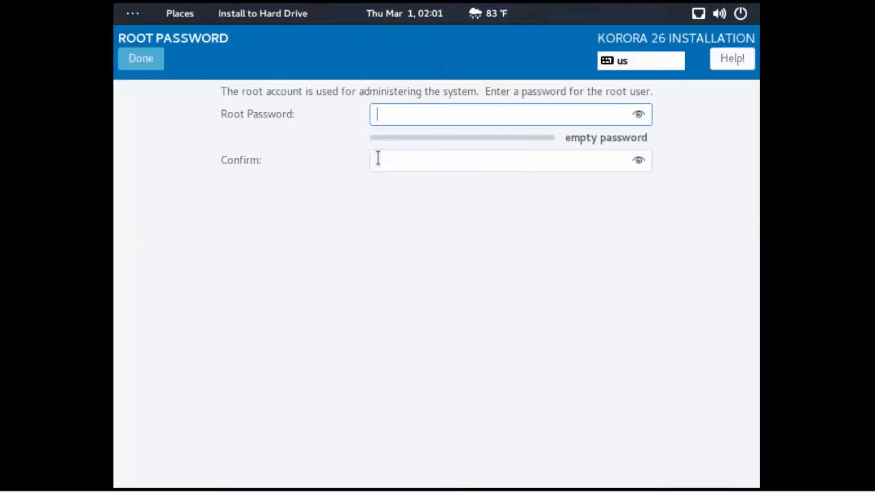
type("••••••••••")
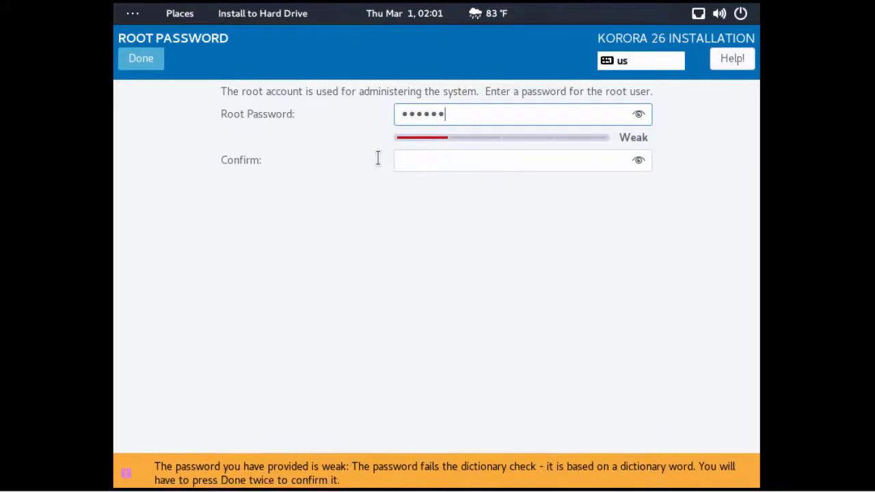
key("Tab")
type("•••")
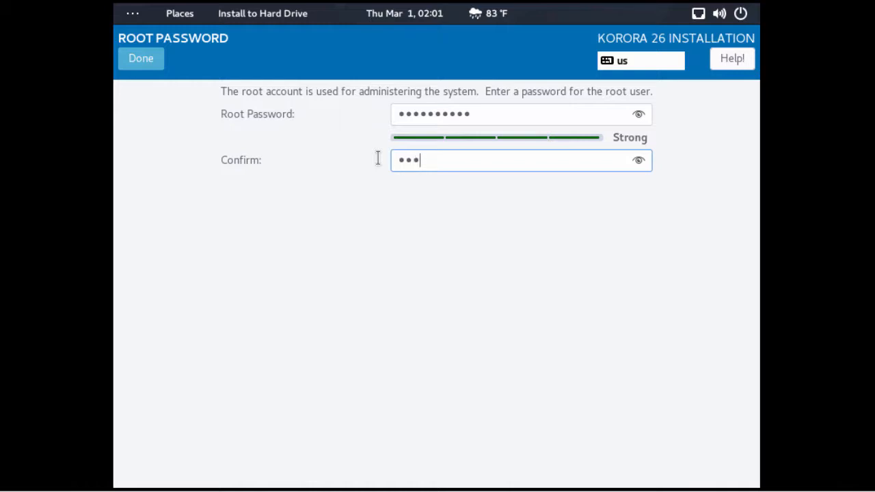
type("•••••••")
left_click(142, 65)
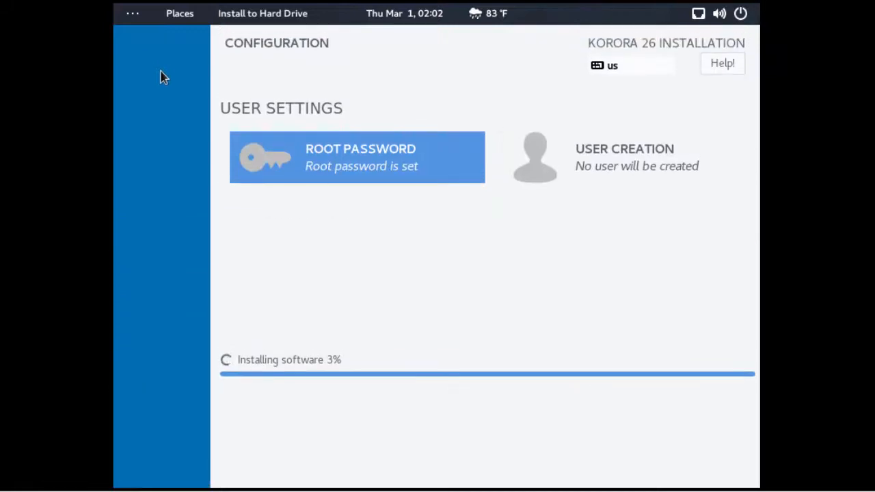
Create a user with the full name and user name, as administrator, with a confirmed password
left_click(615, 161)
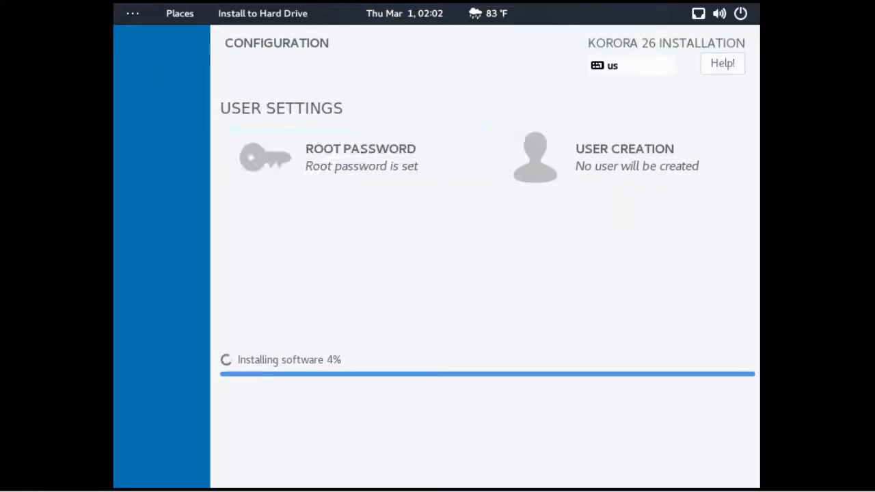
type("John Smith")
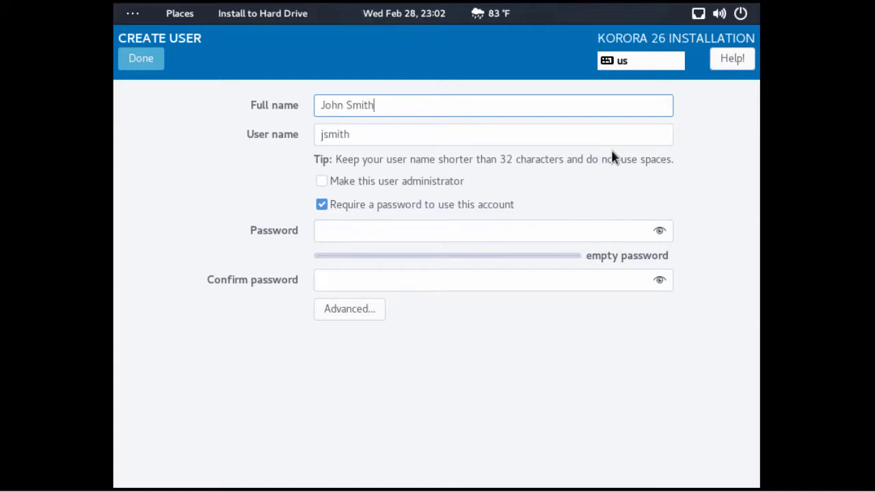
key("Tab")
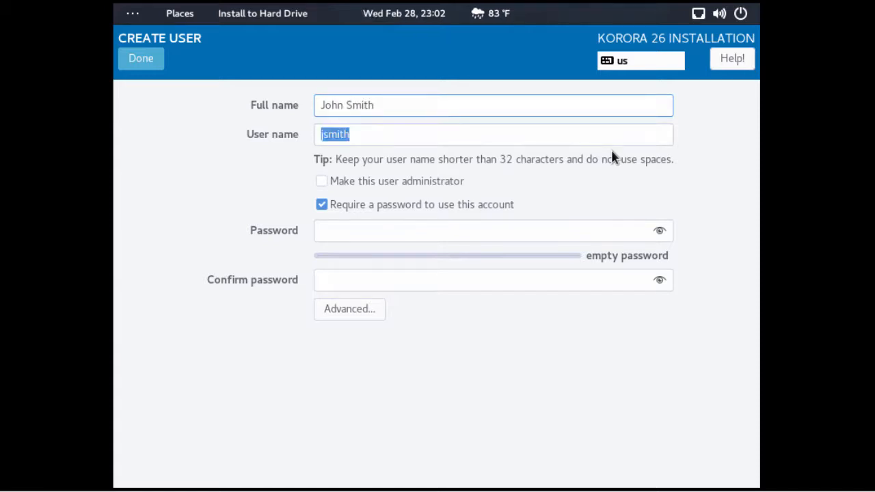
type("john")
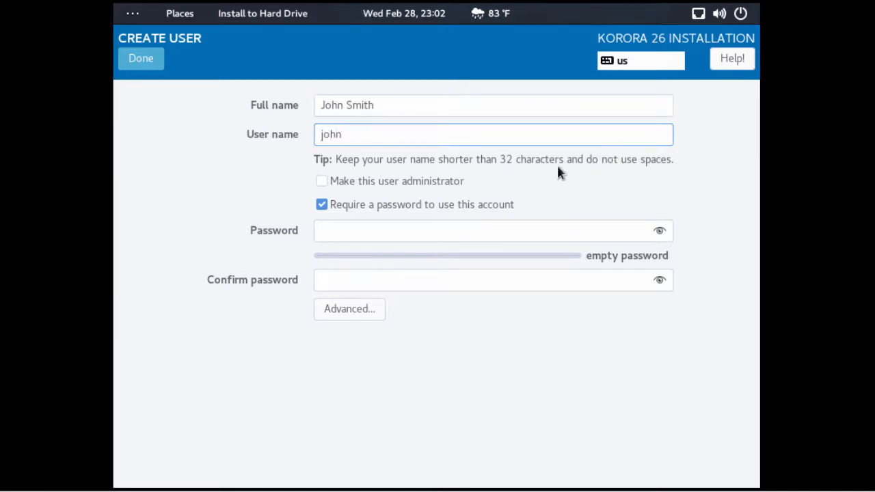
left_click(433, 182)
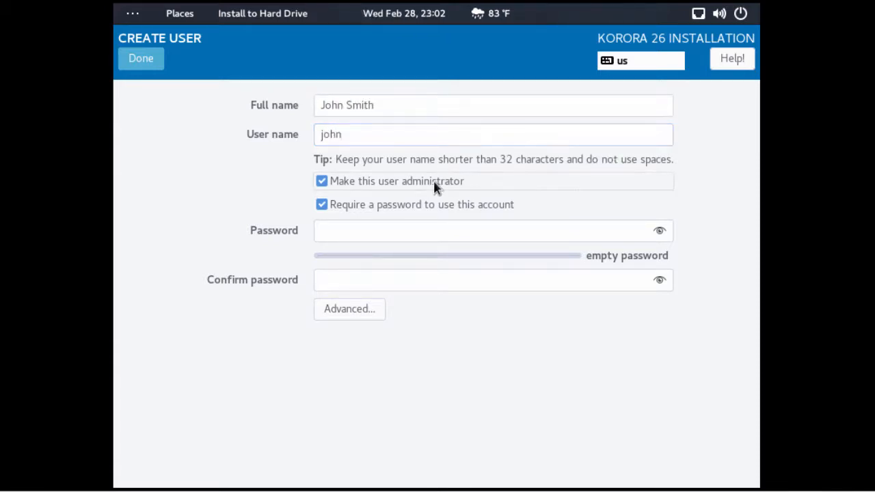
left_click(516, 230)
type("123")
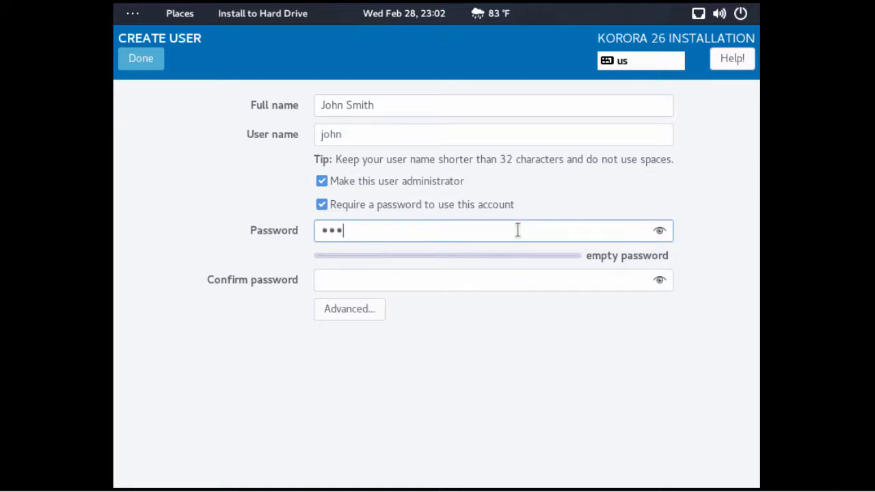
type("4567890")
key("Tab")
type("1")
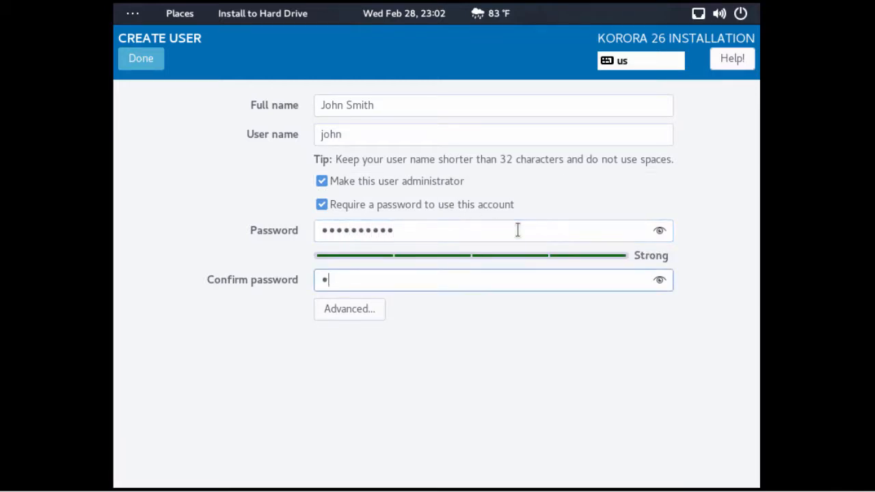
type("234567890")
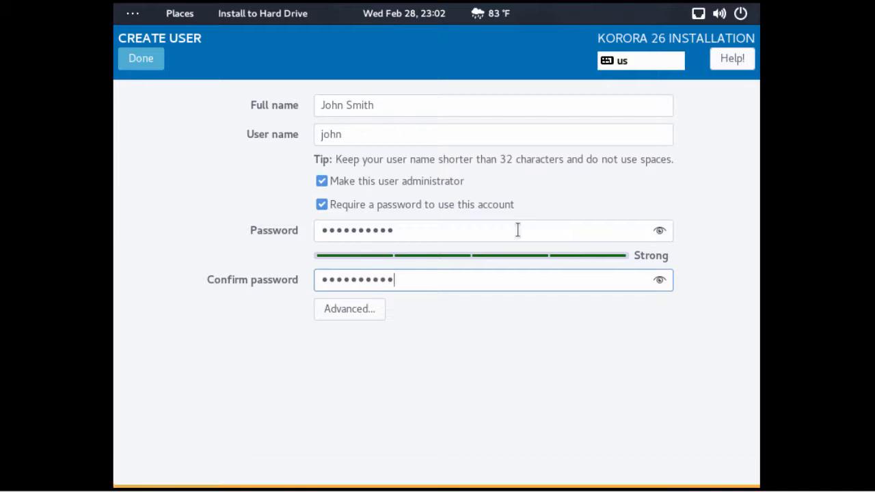
left_click(150, 62)
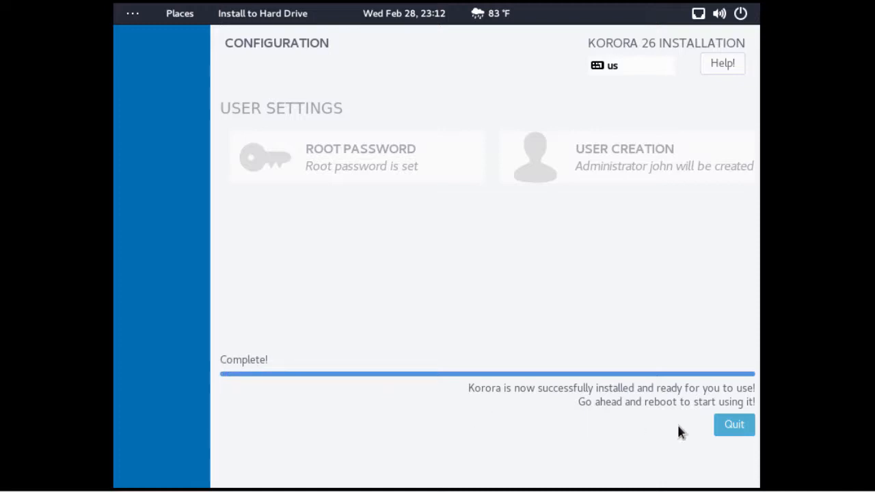
Quit the finished Korora installer
left_click(730, 437)
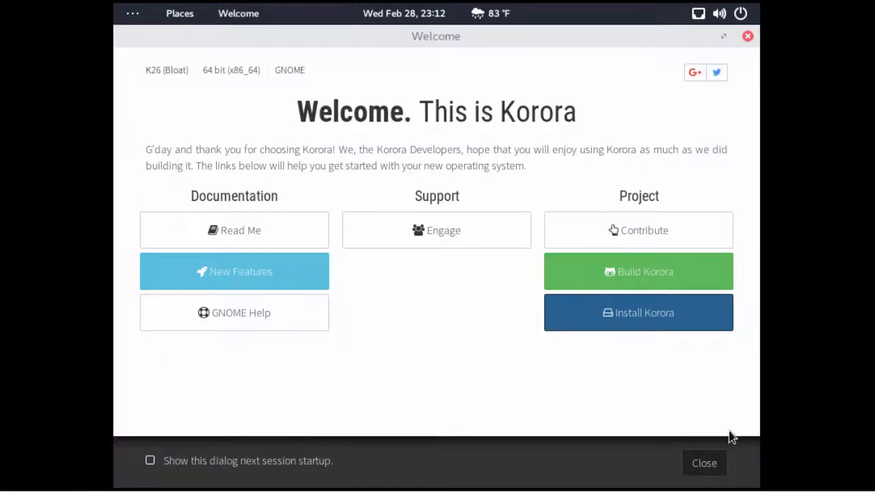
Close the Welcome window and restart, booting the default Korora GRUB entry
left_click(706, 463)
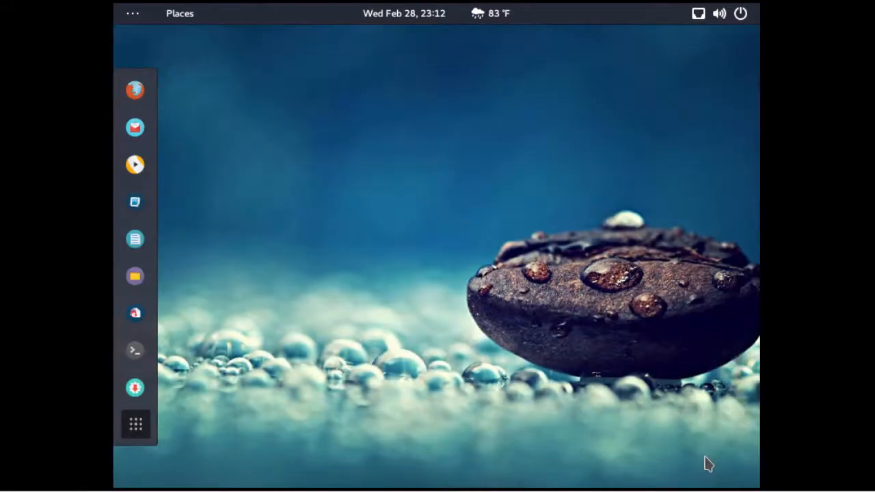
left_click(740, 19)
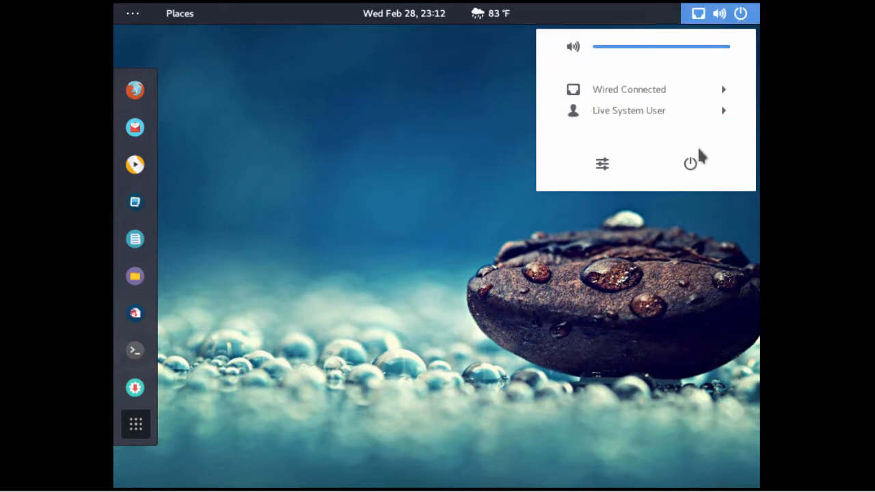
left_click(691, 164)
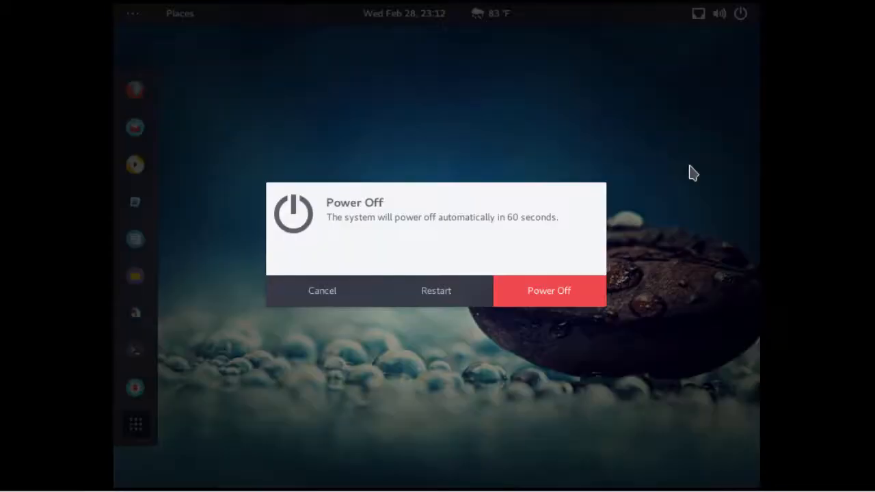
left_click(431, 292)
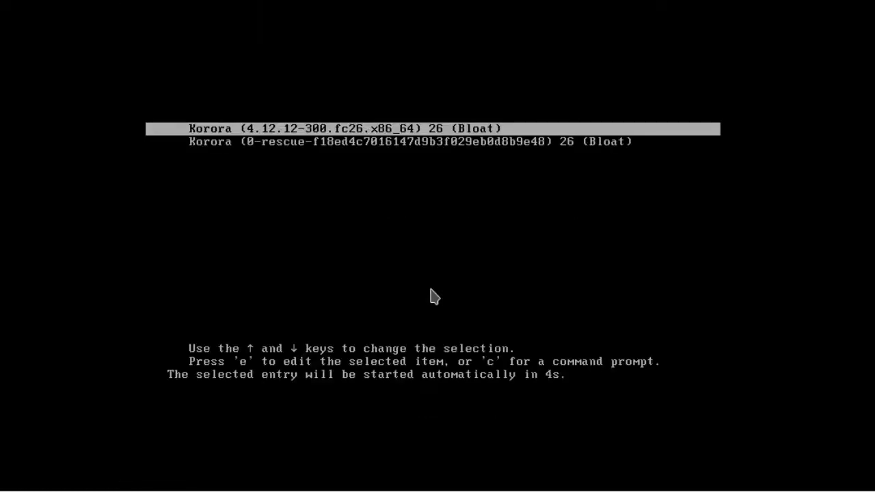
key("Return")
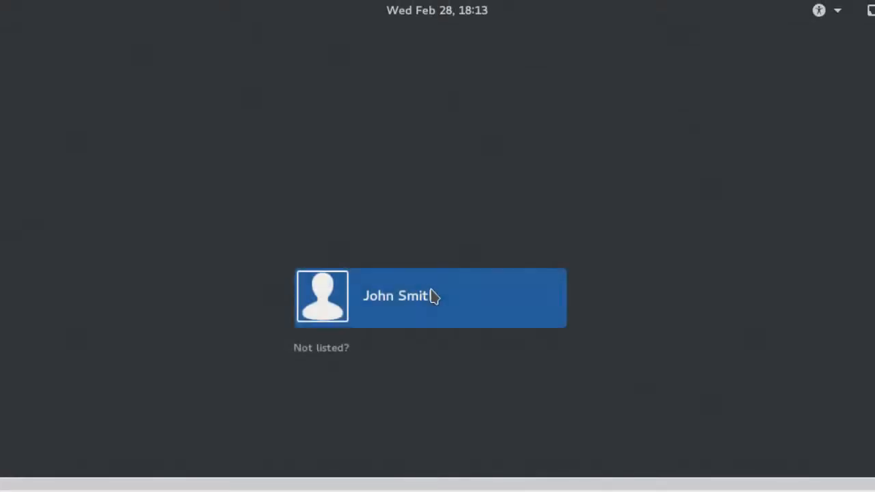
Sign in as the new user with the account password
left_click(459, 316)
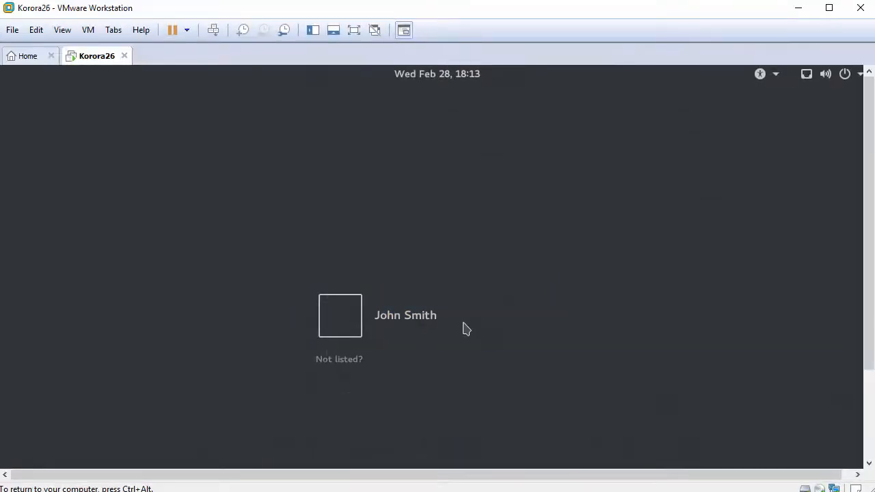
type("********")
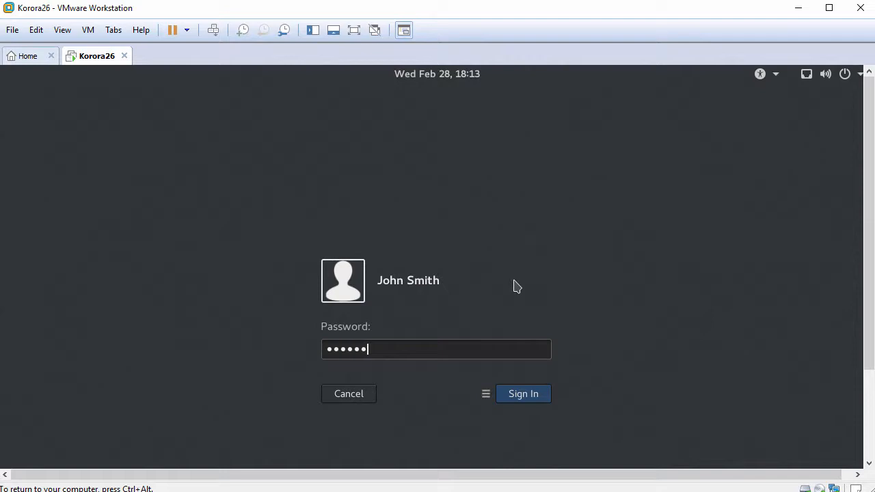
type("**")
left_click(524, 396)
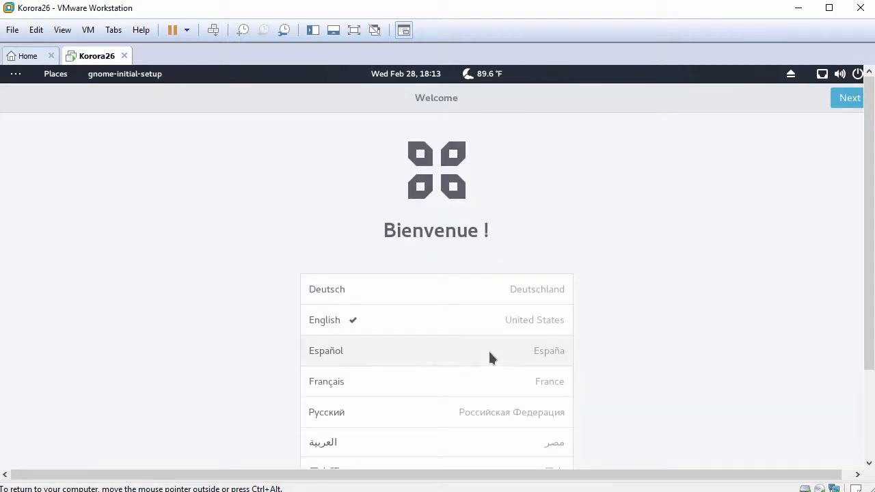
Accept English and the English (US) layout, keep location off, skip online accounts, and finish setup
left_click(461, 322)
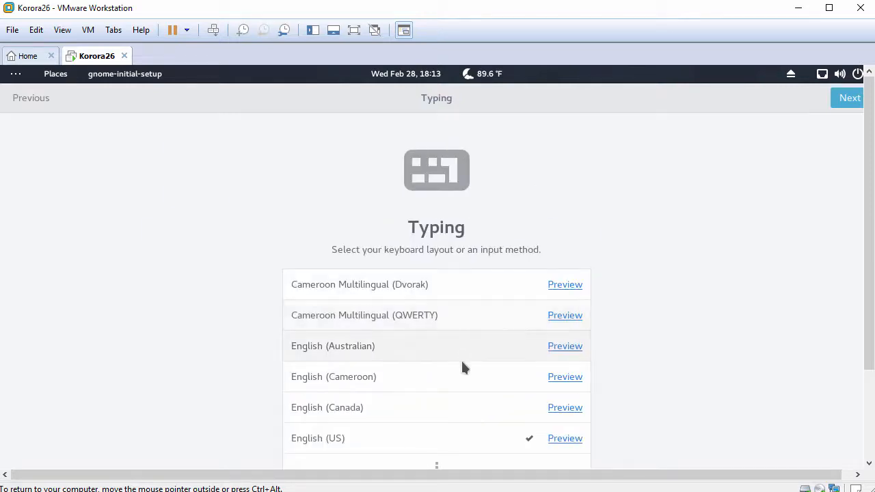
left_click(457, 438)
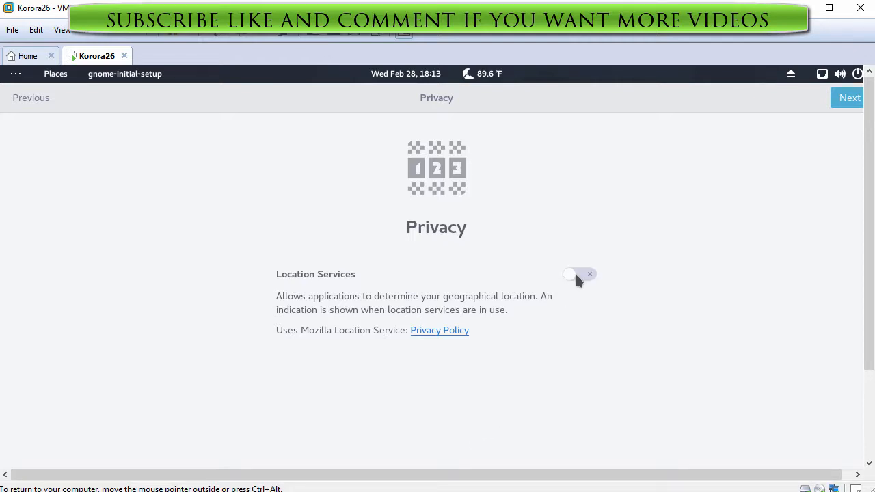
left_click(848, 99)
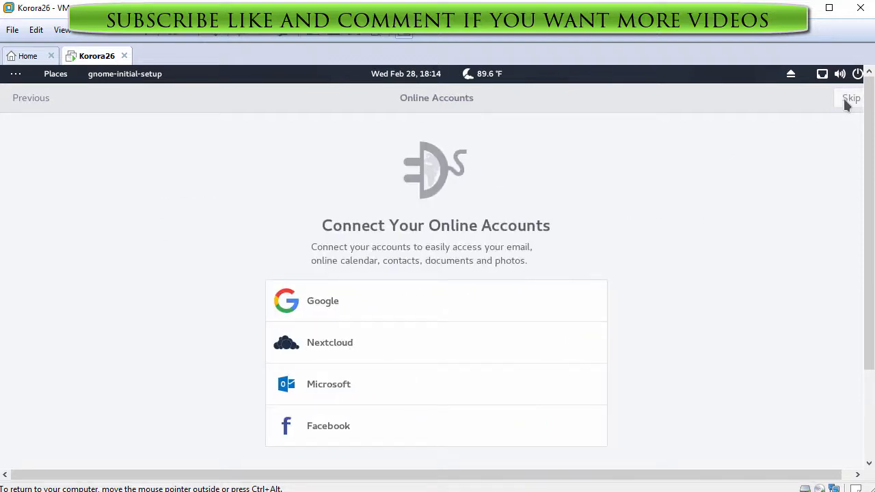
left_click(848, 98)
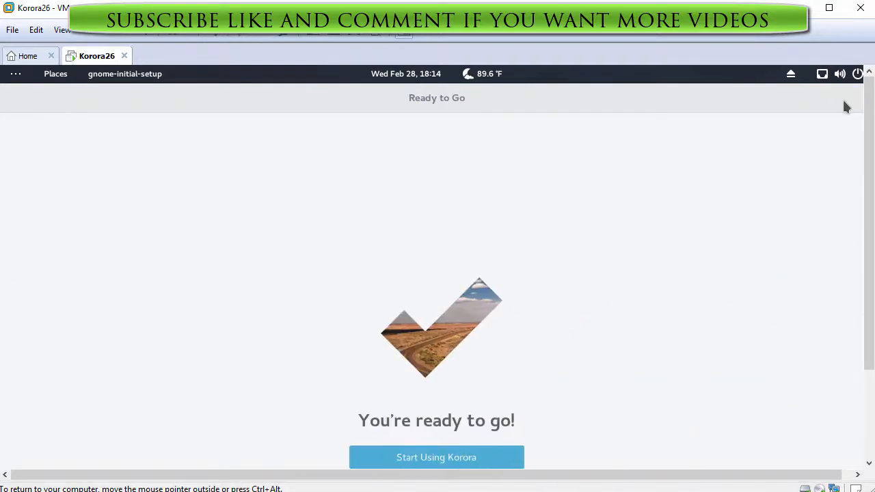
left_click(424, 460)
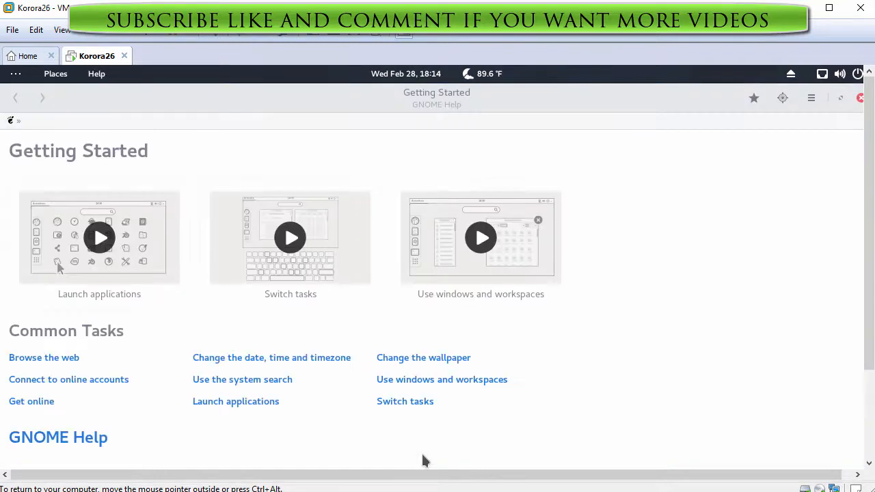
Close the Getting Started help and the Korora Welcome window
left_click(860, 98)
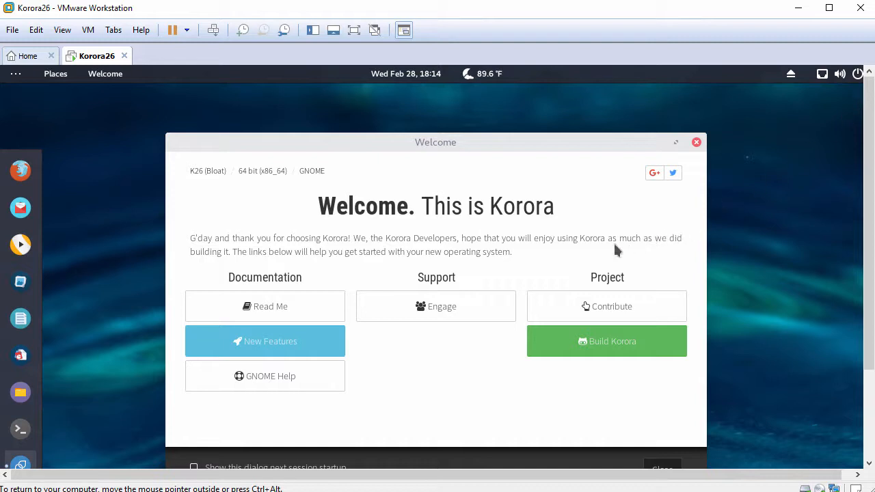
left_click_drag(586, 144, 570, 117)
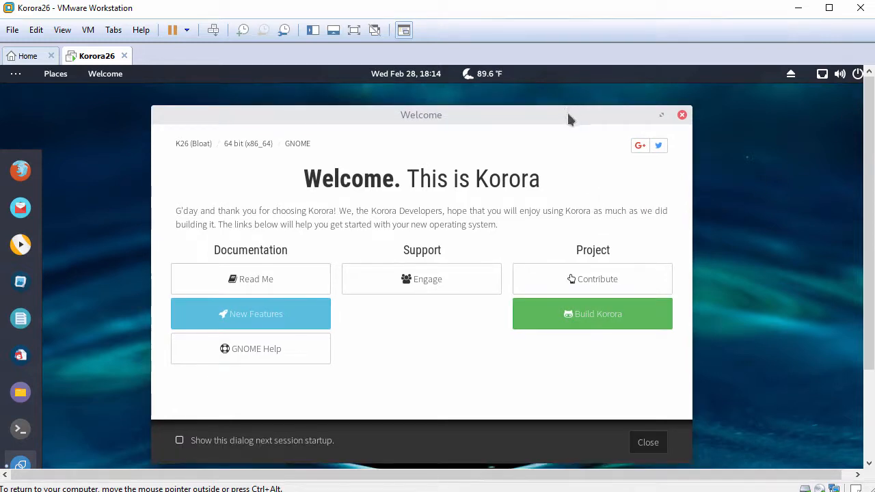
left_click(648, 443)
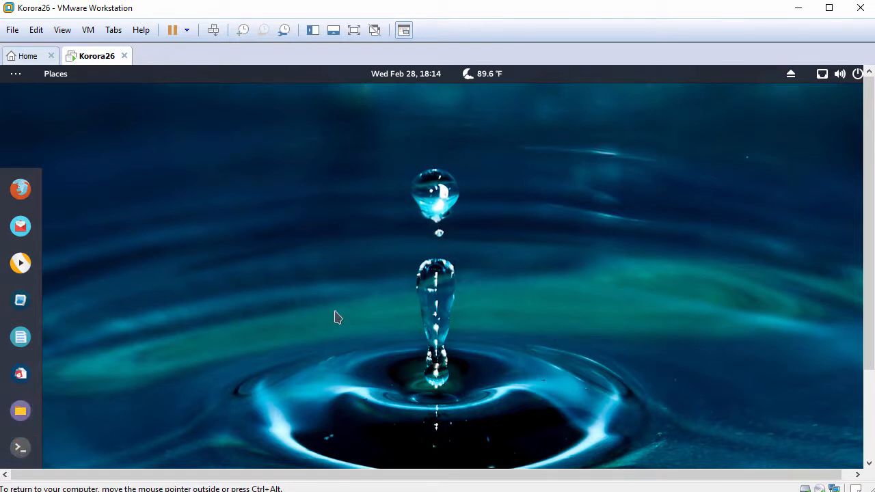
Fit the guest display to the window and open the home folder in Files
left_click(66, 31)
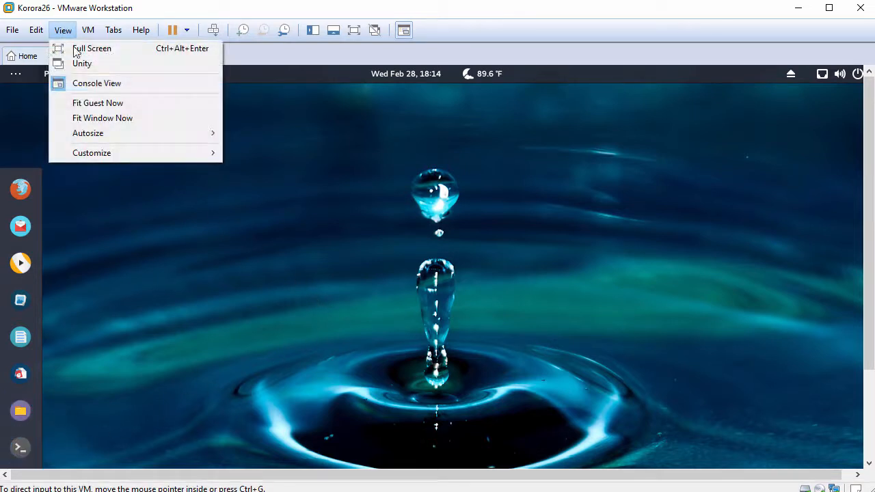
left_click(127, 104)
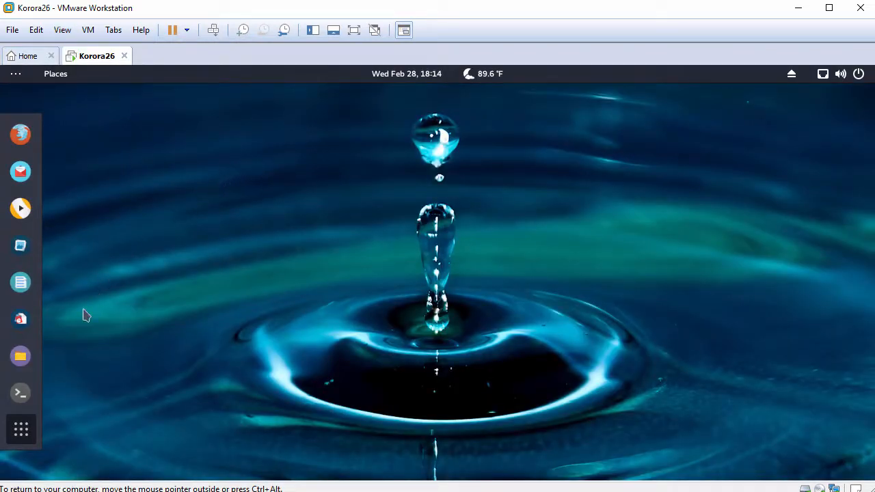
left_click(33, 364)
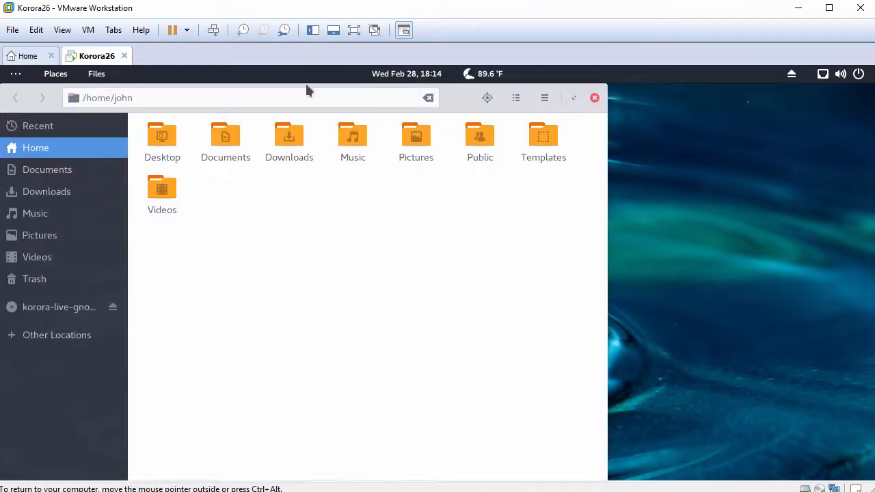
left_click_drag(460, 104, 538, 121)
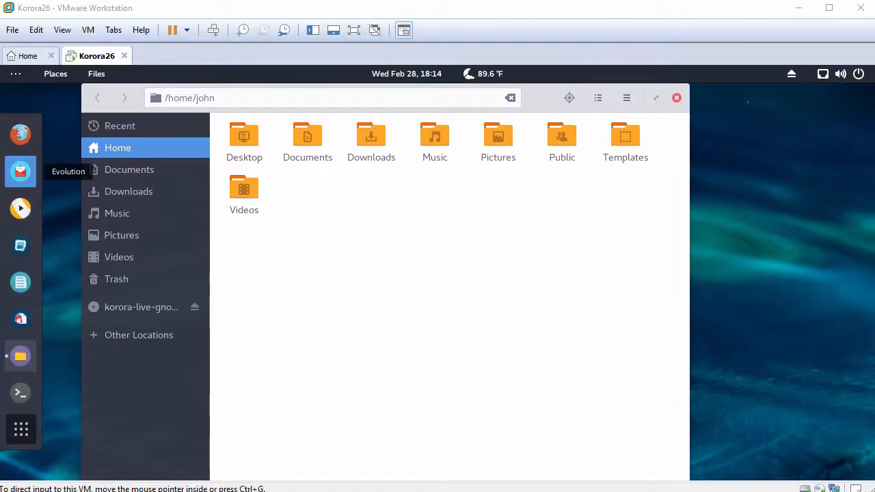
Paste FileFromHost.txt from the host into the home folder and open it
right_click(452, 211)
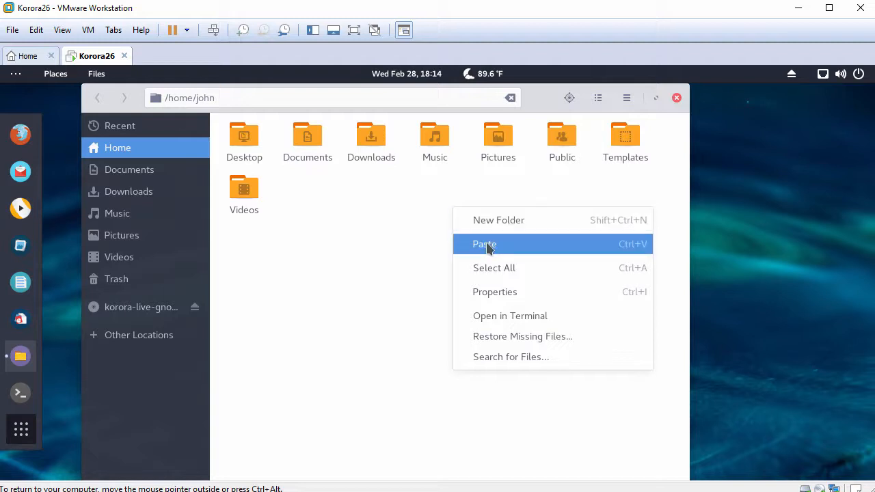
left_click(487, 245)
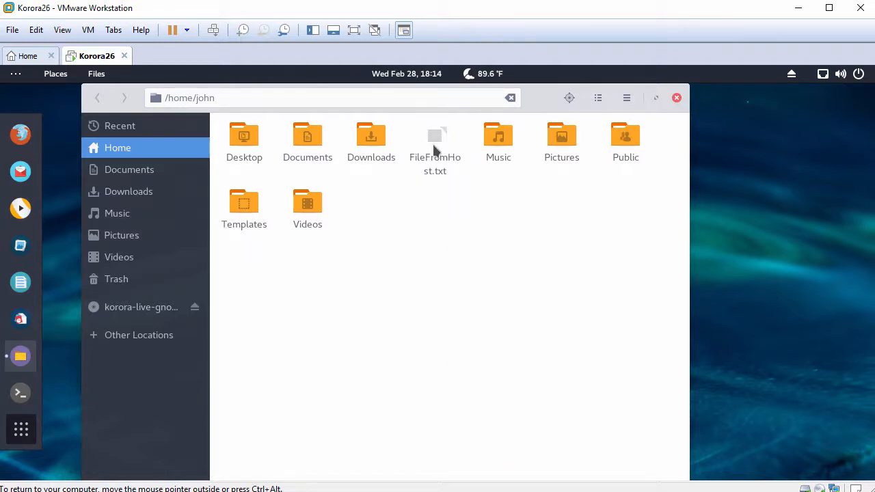
double_click(434, 146)
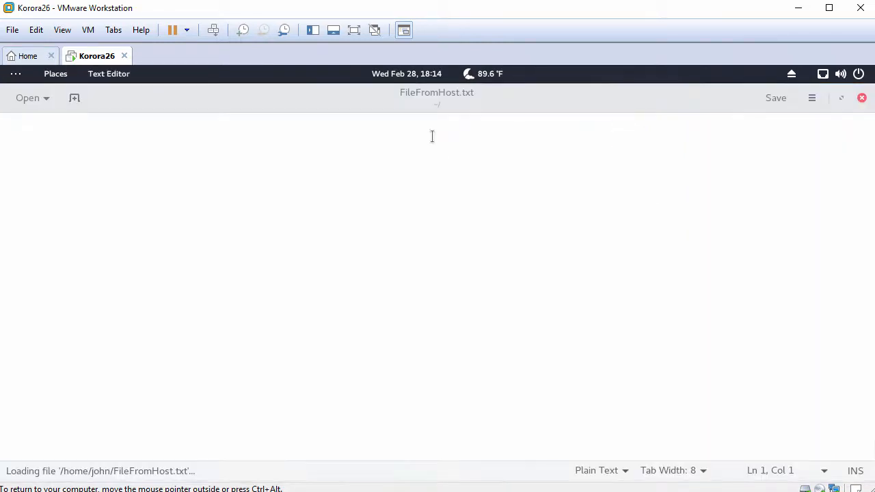
Paste the host clipboard text into FileFromHost.txt in the text editor
double_click(423, 88)
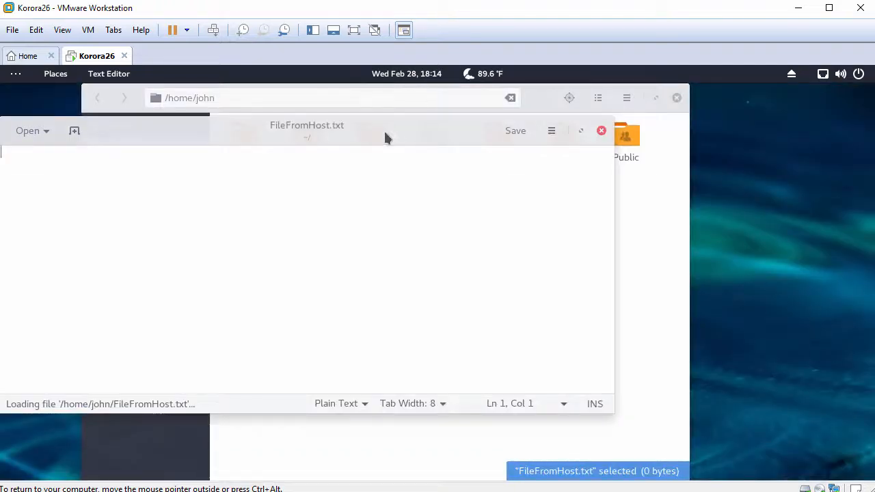
left_click_drag(385, 137, 479, 144)
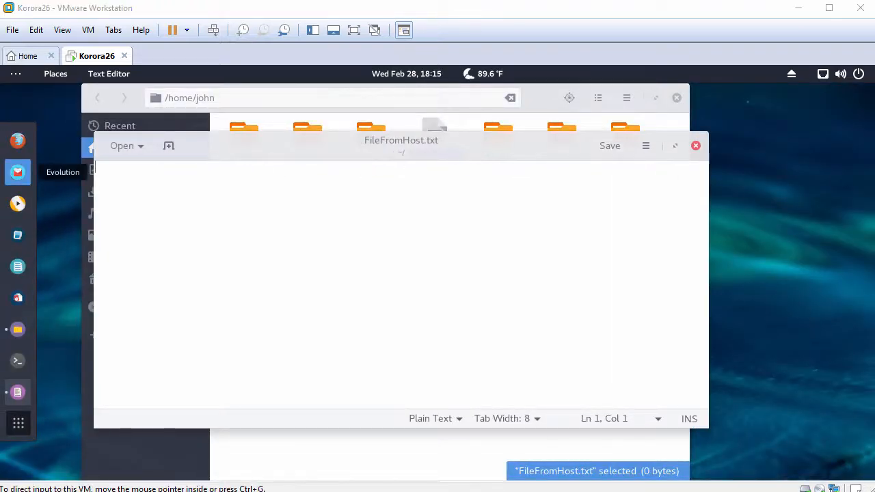
right_click(387, 202)
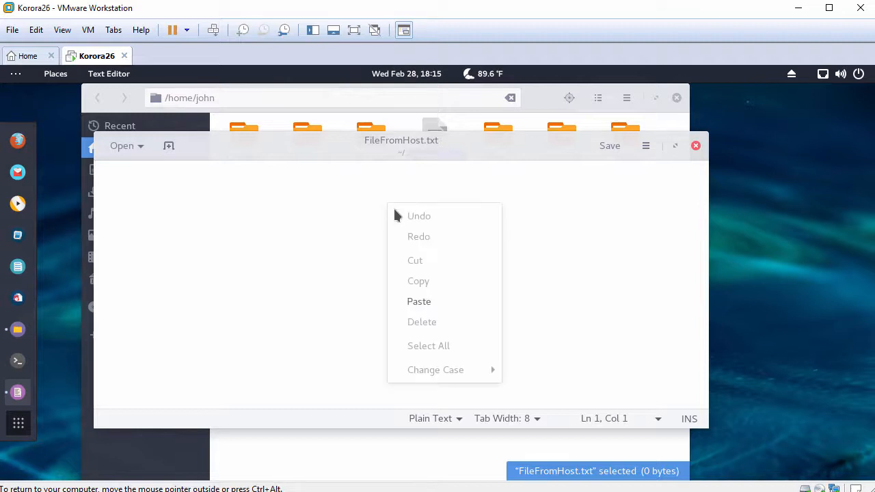
left_click(430, 301)
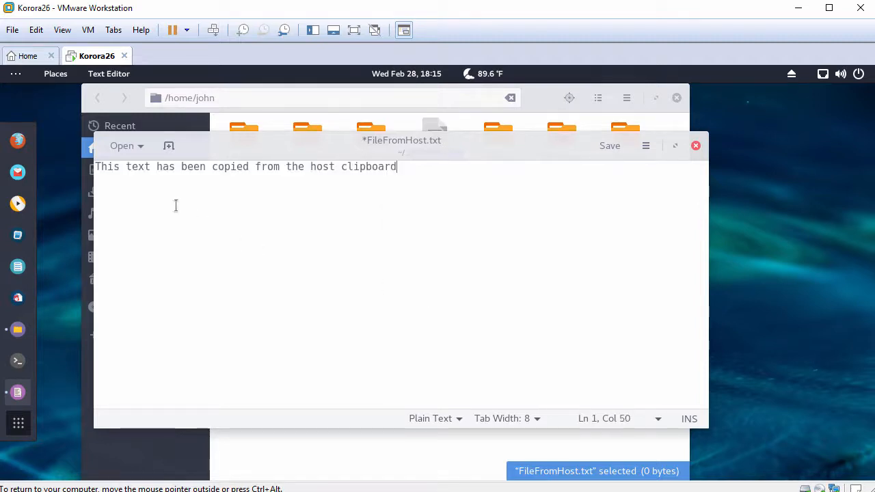
left_click_drag(95, 166, 406, 171)
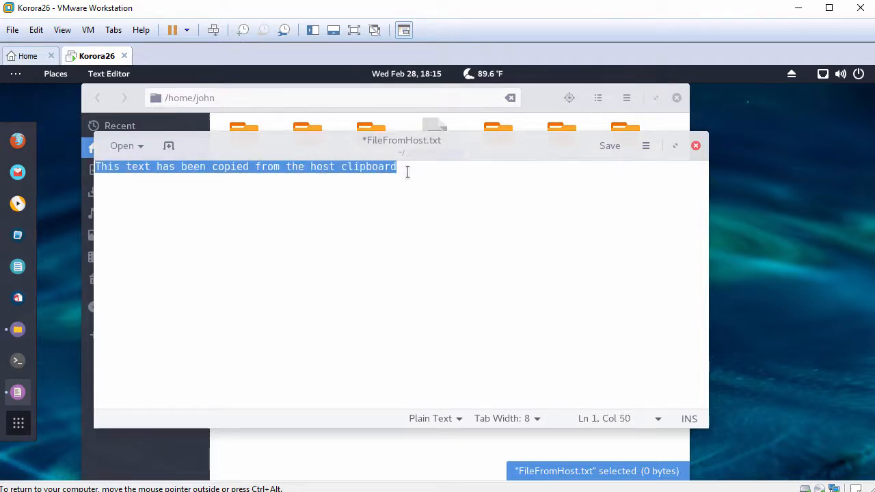
left_click(473, 184)
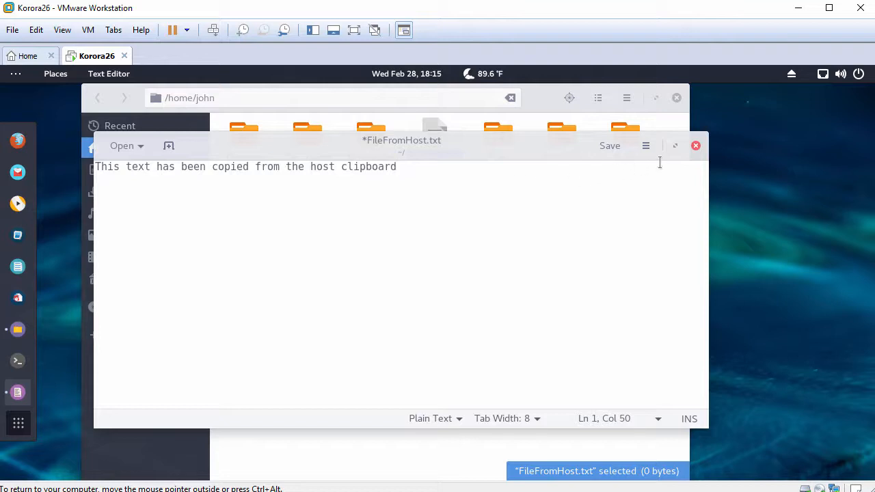
Close the editor discarding changes, then close the file manager
left_click(696, 146)
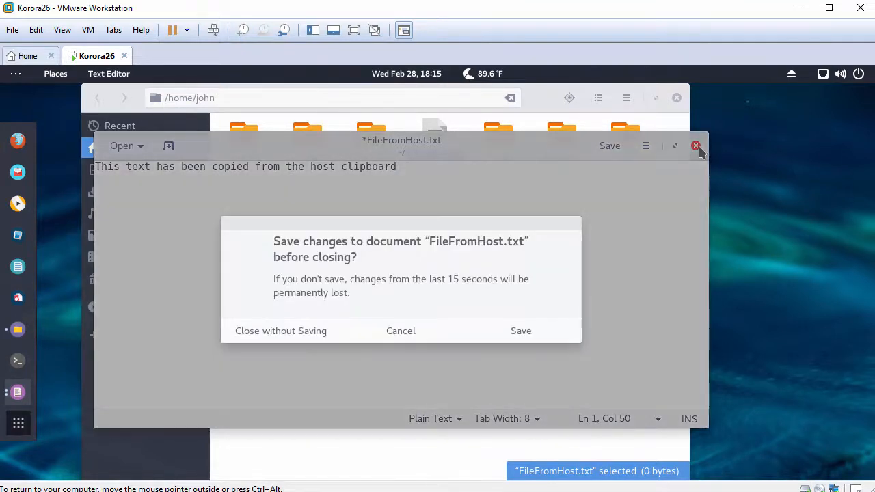
left_click(318, 335)
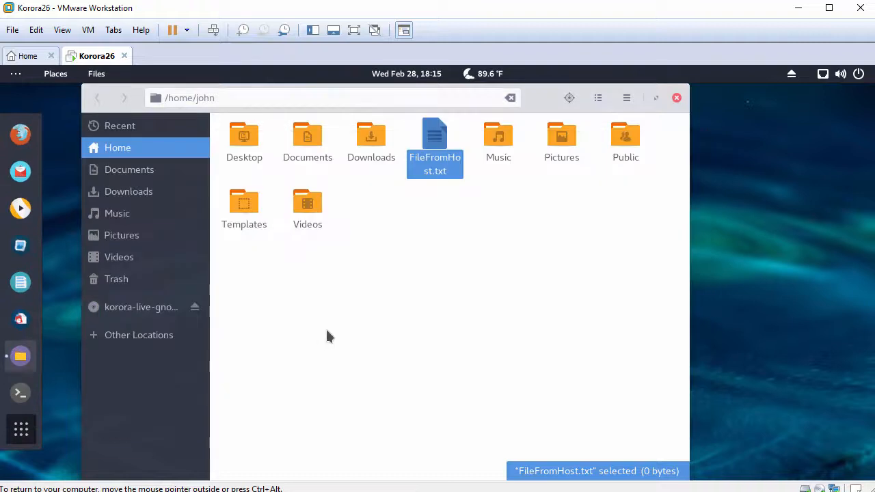
left_click(677, 98)
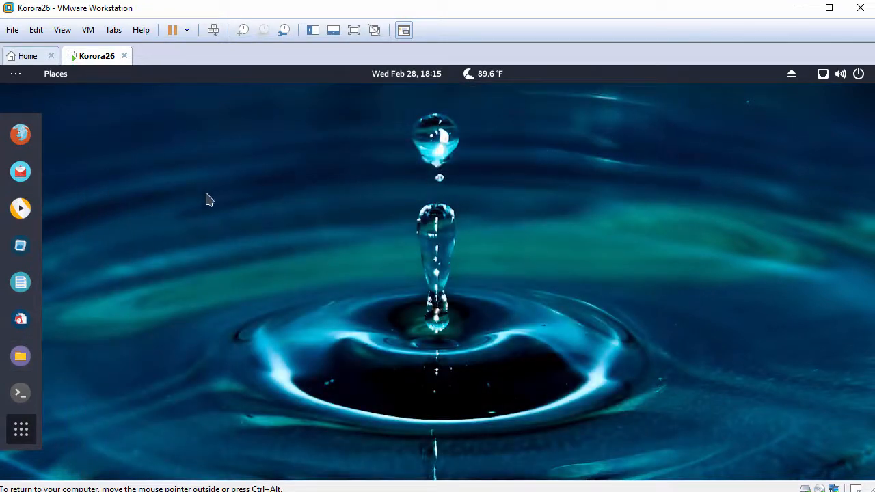
Open a terminal with enlarged font, widen it, and run hostnamectl
left_click(23, 394)
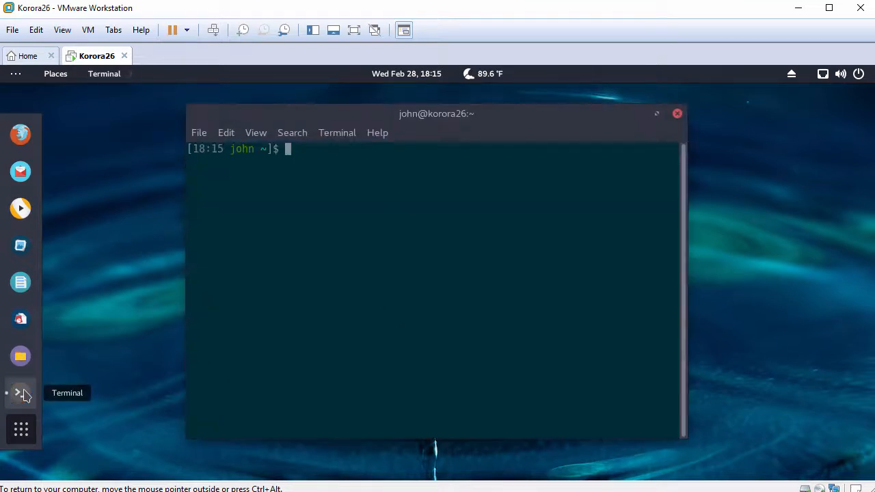
left_click_drag(504, 123, 409, 112)
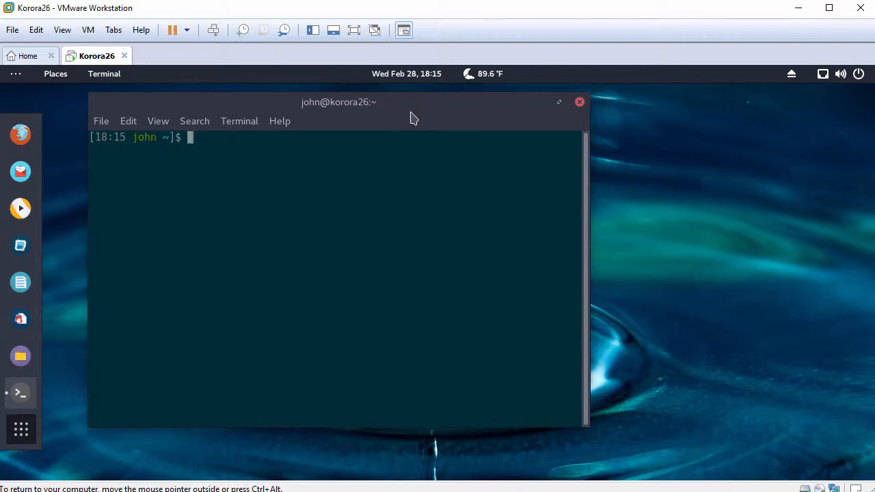
key("ctrl+plus")
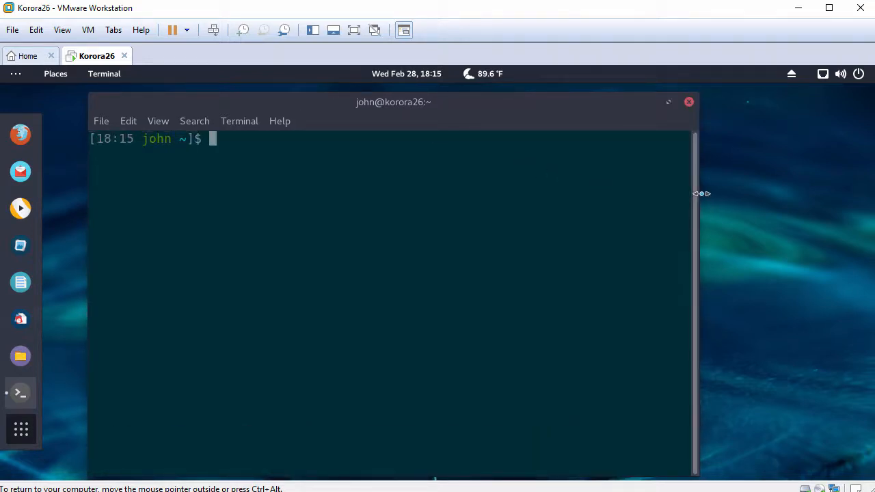
left_click_drag(702, 193, 805, 203)
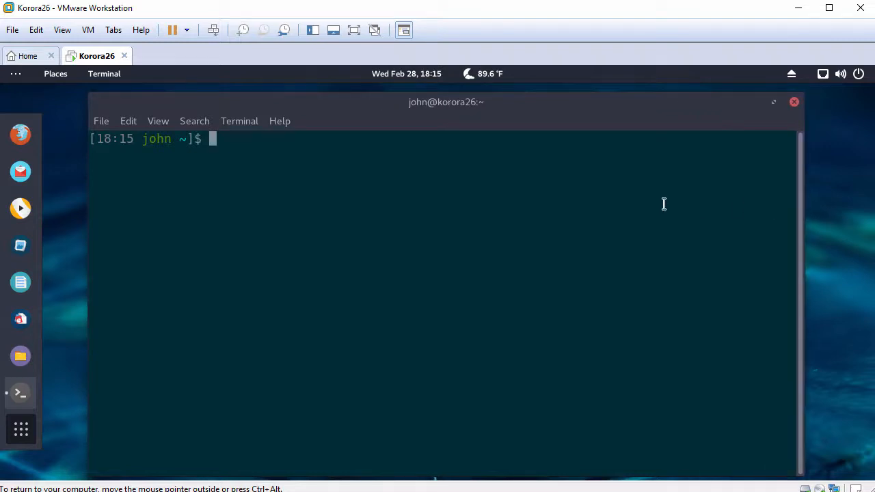
key("Return")
type("hostnamectl")
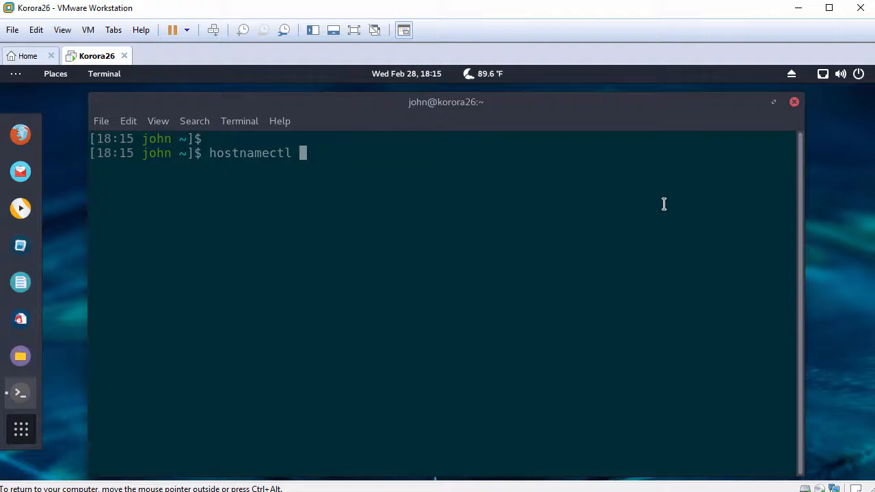
key("Return")
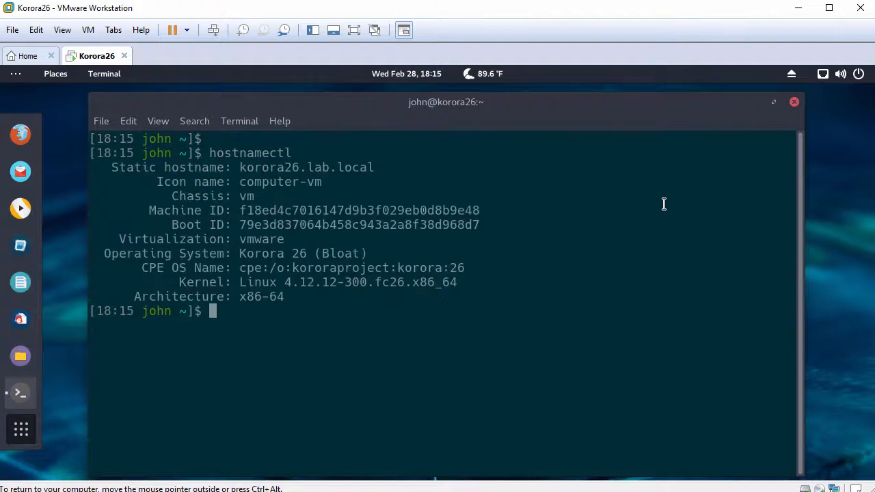
Show /etc/fedora-release and /etc/redhat-release, then enter systemctl status vmtoolsd
key("Return")
type("cat /")
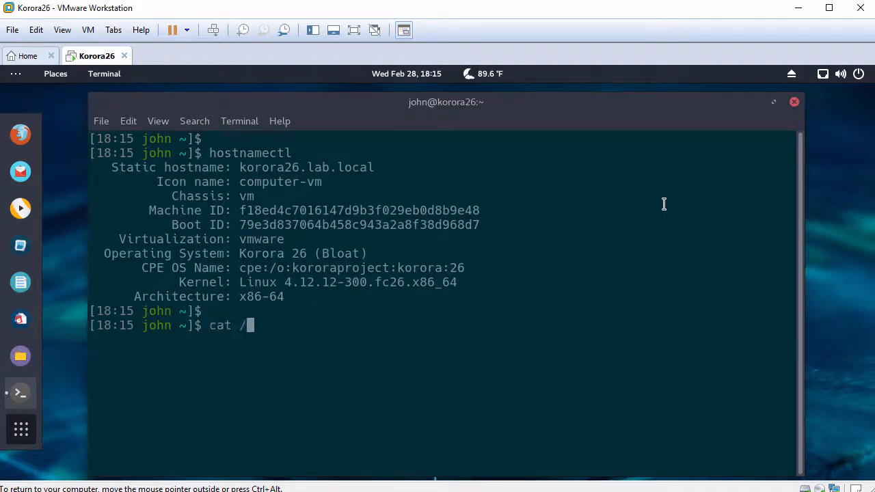
type("etc/fedora")
key("Tab")
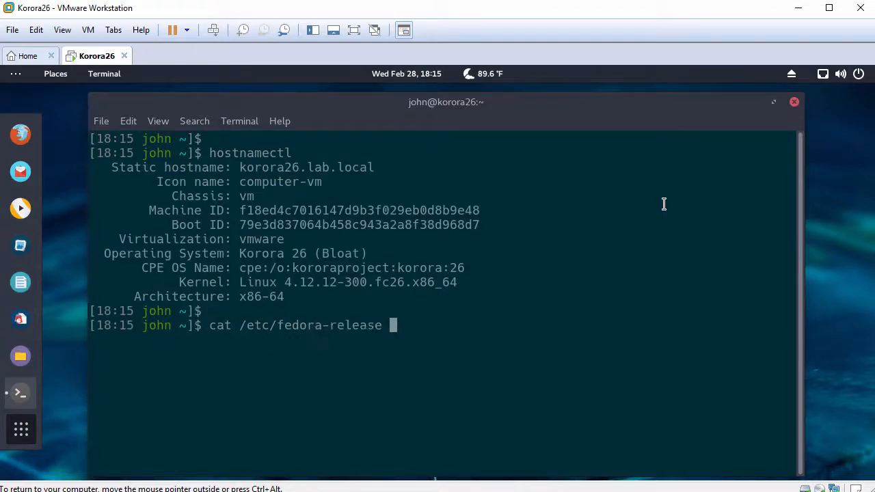
key("Return")
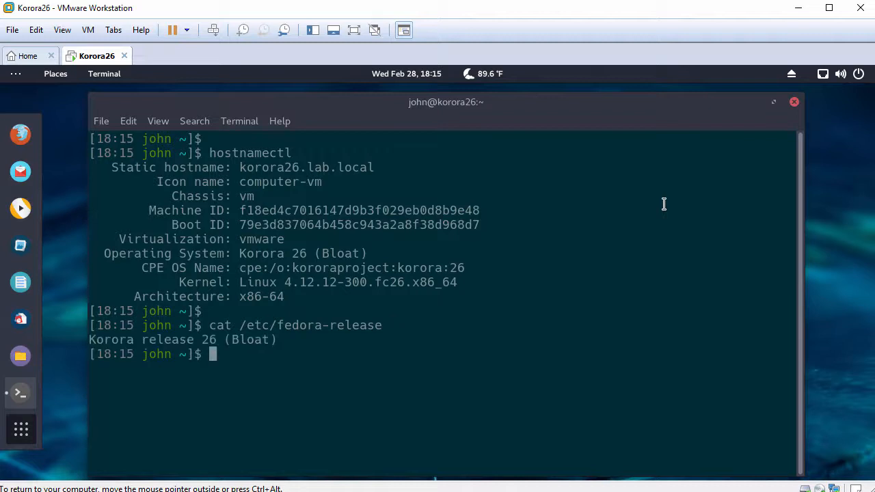
key("Return")
type("cat /")
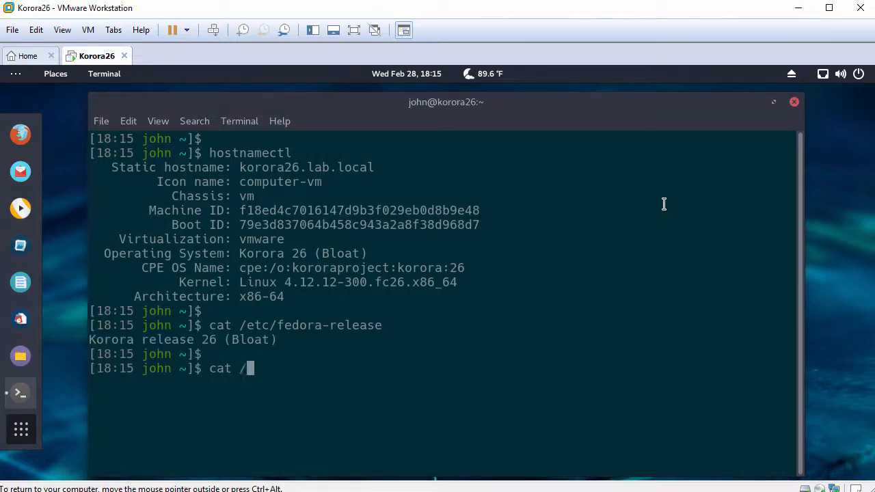
type("etc/redhat-")
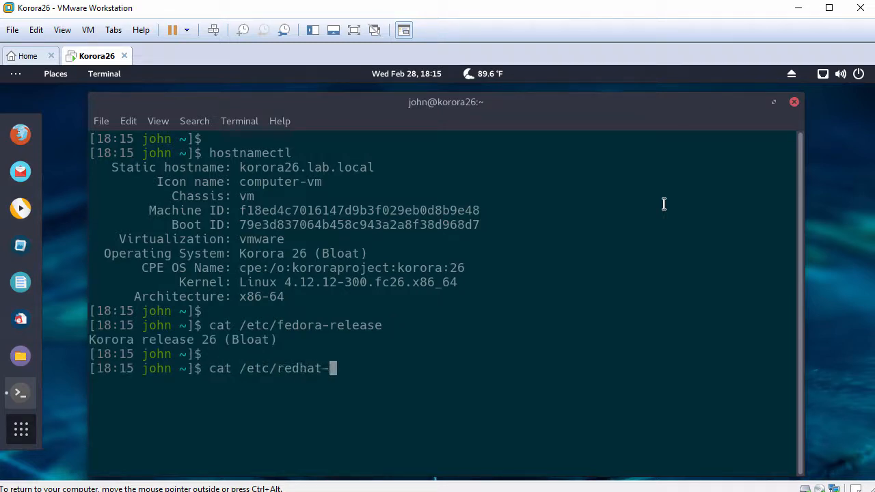
type("r")
key("Tab")
key("Return")
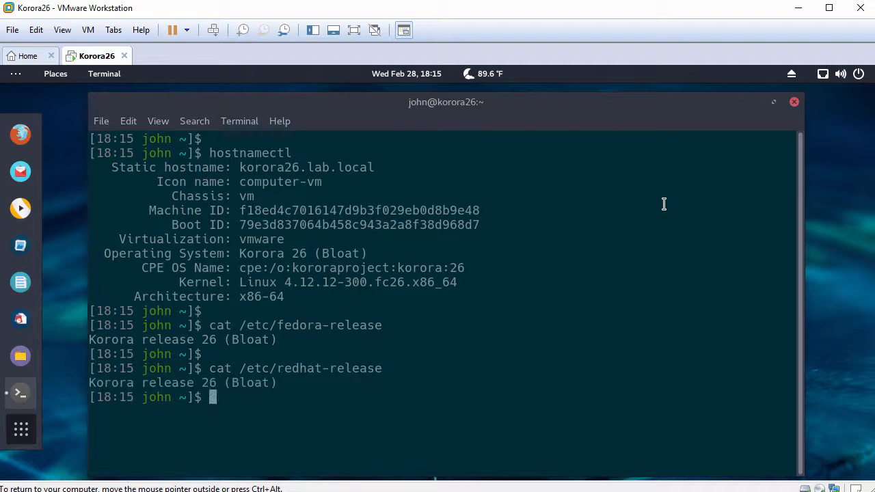
key("Return")
type("syste")
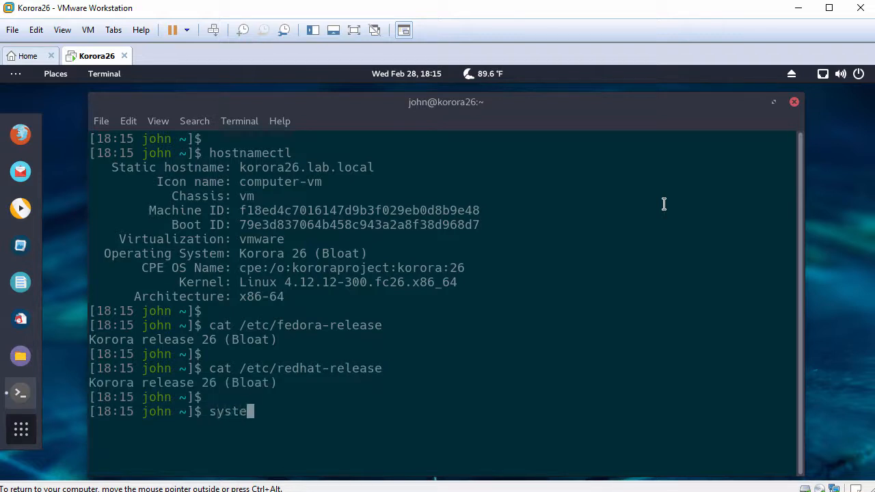
type("mctl status vmtoolsd")
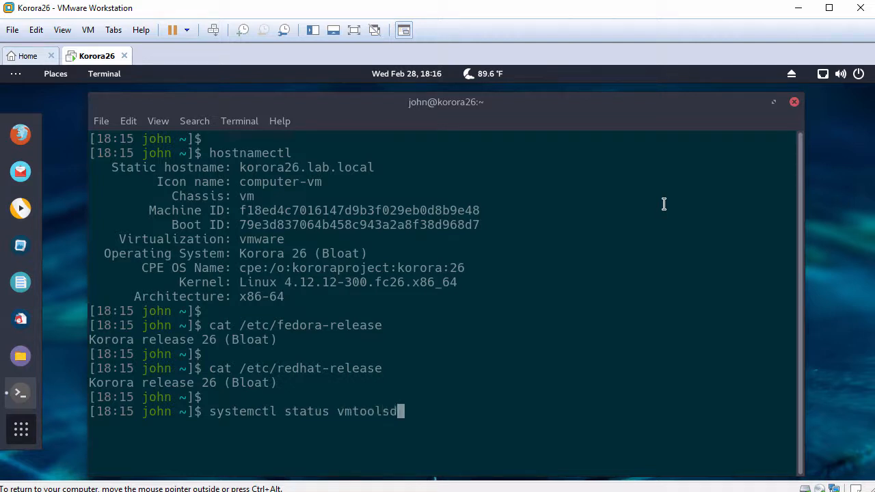
Check that vmtoolsd.service is active (running)
key("Tab")
key("Return")
key("q")
key("Return")
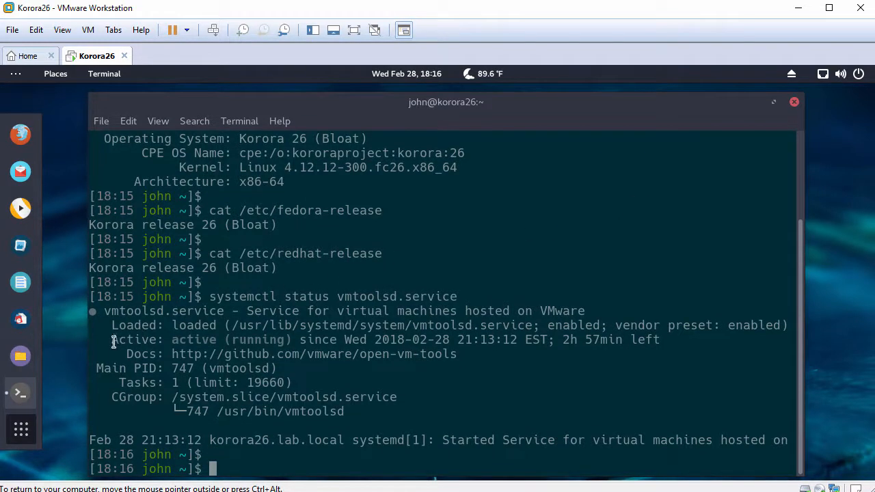
left_click_drag(111, 340, 294, 340)
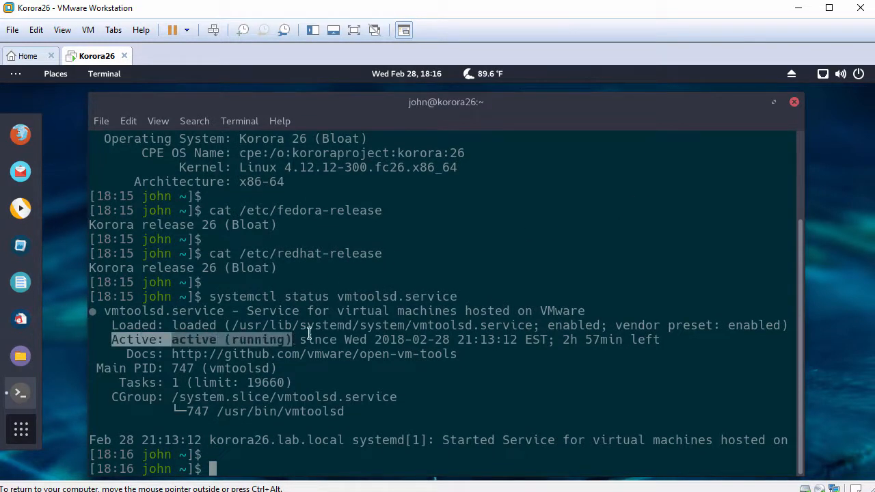
type("ping -c 3 www.")
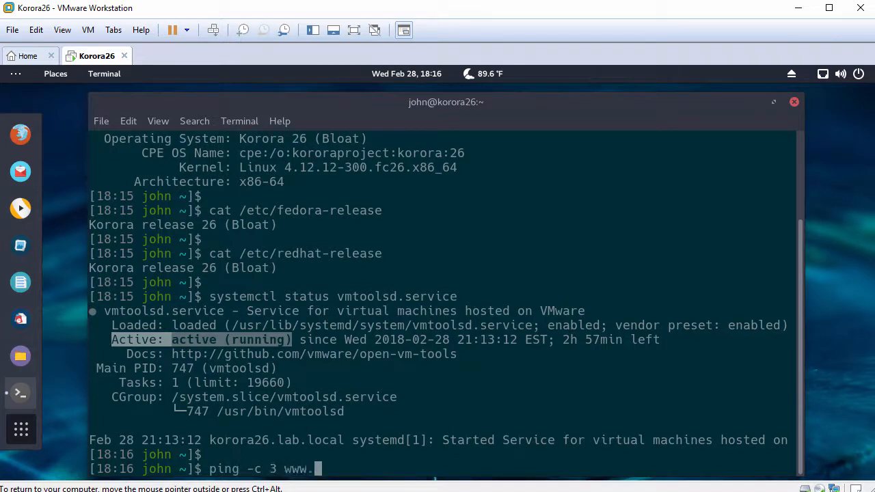
type("google.com")
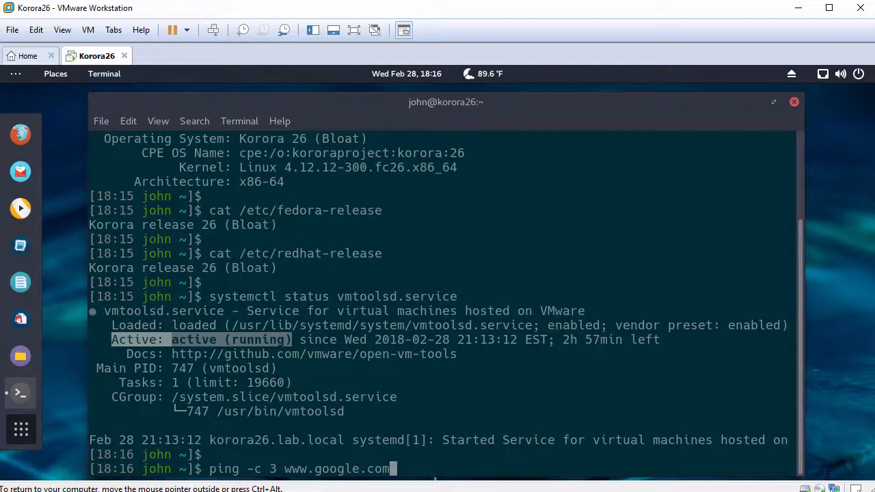
key("Return")
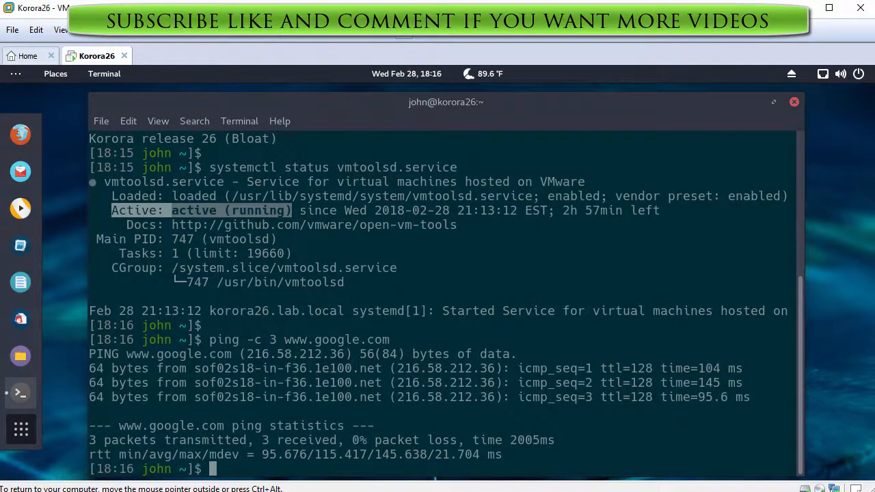
key("Return")
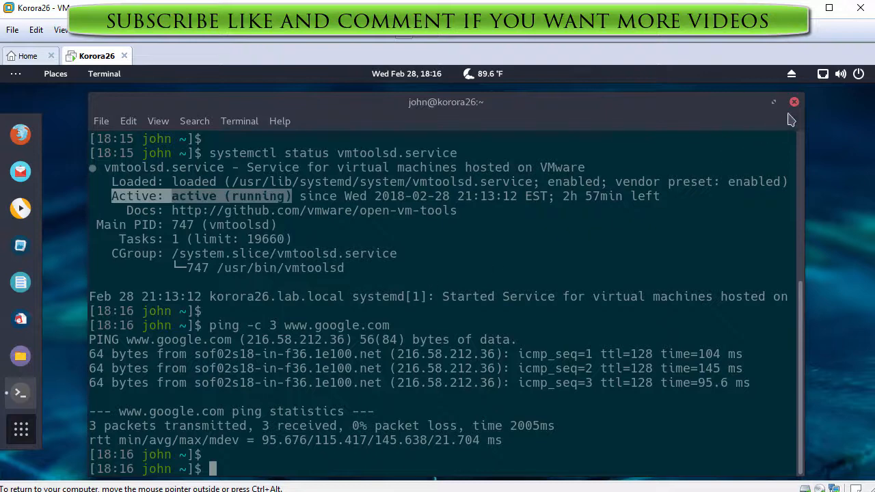
left_click(794, 103)
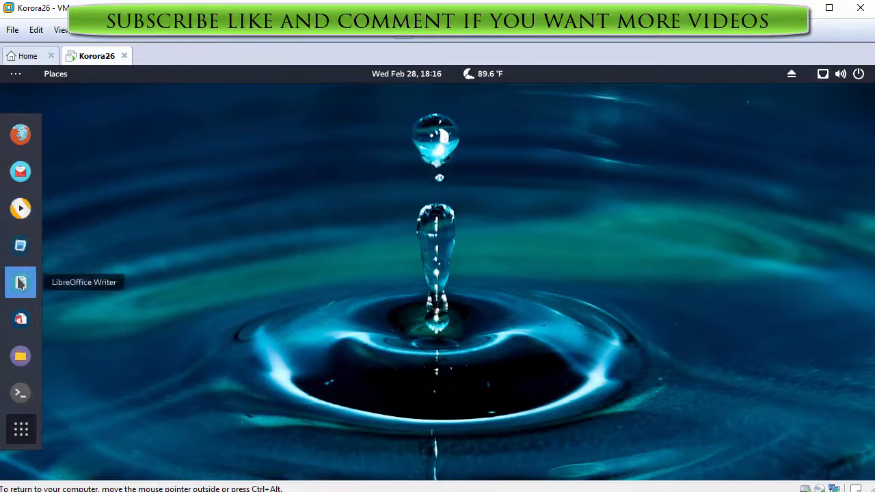
Scroll through the Korora guest's application grid, then open its Activities overview with the search box and release input to the host
left_click(20, 429)
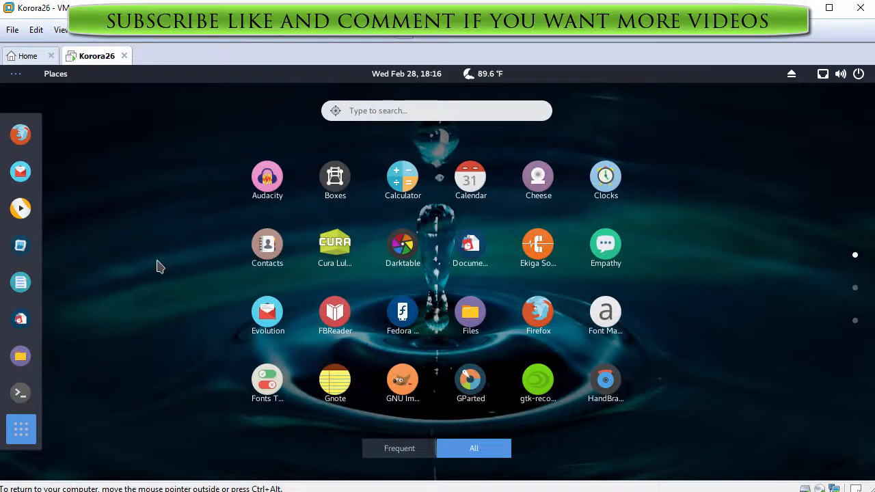
scroll(156, 266, "down", 1)
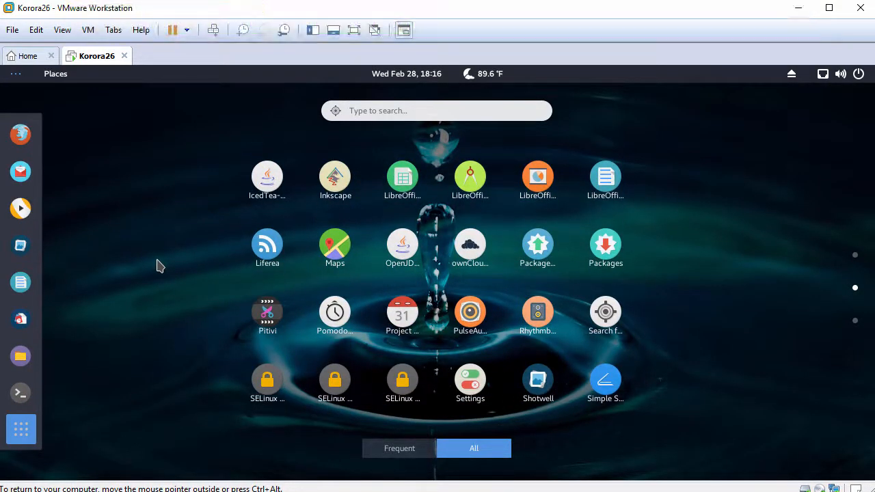
scroll(157, 266, "down", 1)
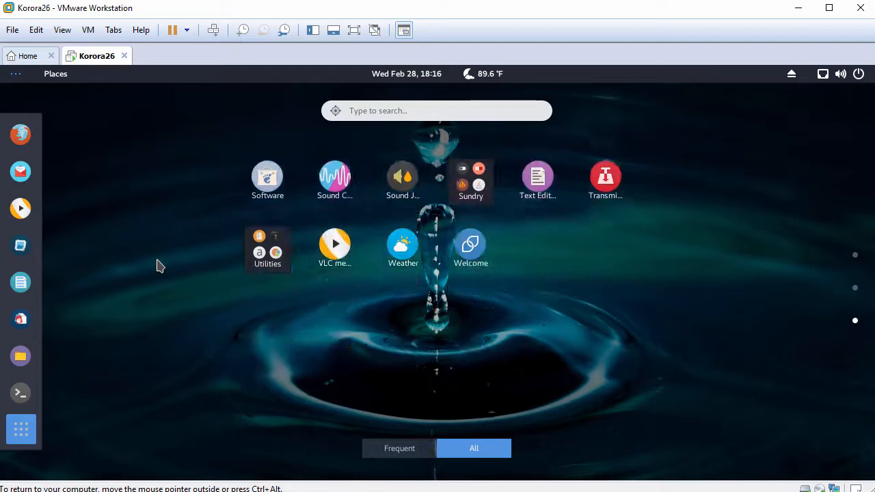
left_click(27, 431)
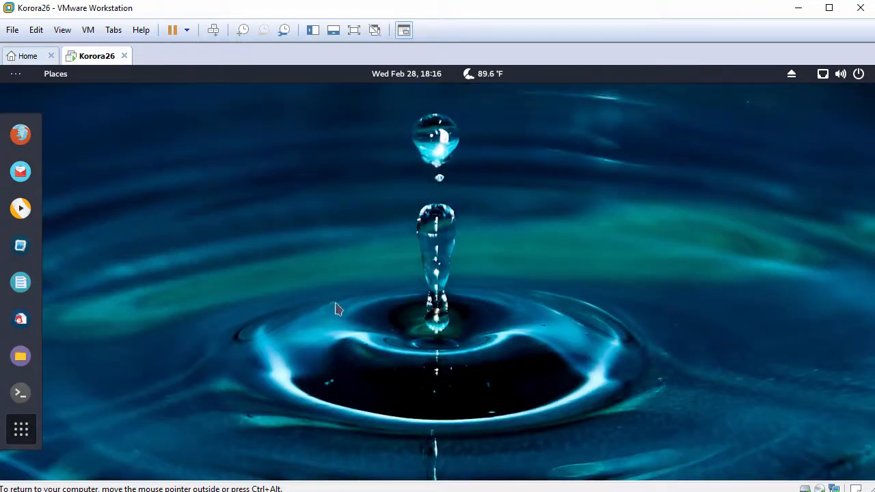
key("super")
key("ctrl+alt")
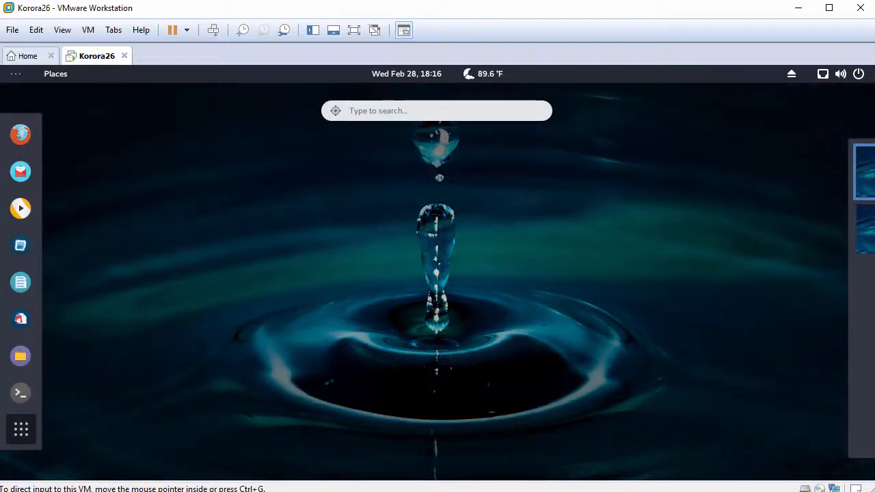